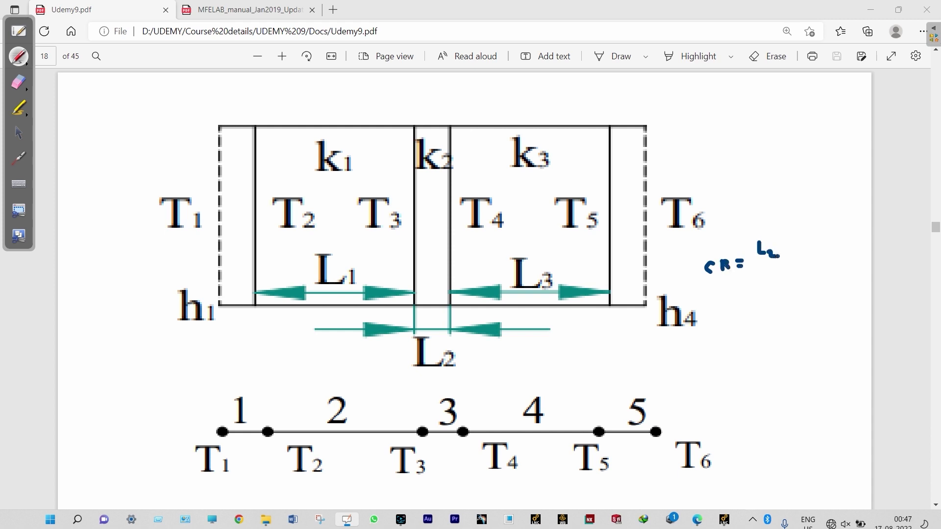
# Finish the handwritten contact resistance formula as CR = L2/(k2 A) and annotate L2 = 1 in the wall diagram
pyautogui.moveTo(763, 270)
pyautogui.mouseDown()
pyautogui.moveTo(795, 265)
pyautogui.moveTo(773, 288)
pyautogui.mouseUp()
pyautogui.moveTo(777, 280)
pyautogui.mouseDown()
pyautogui.moveTo(785, 289)
pyautogui.moveTo(797, 267)
pyautogui.moveTo(802, 283)
pyautogui.mouseUp()
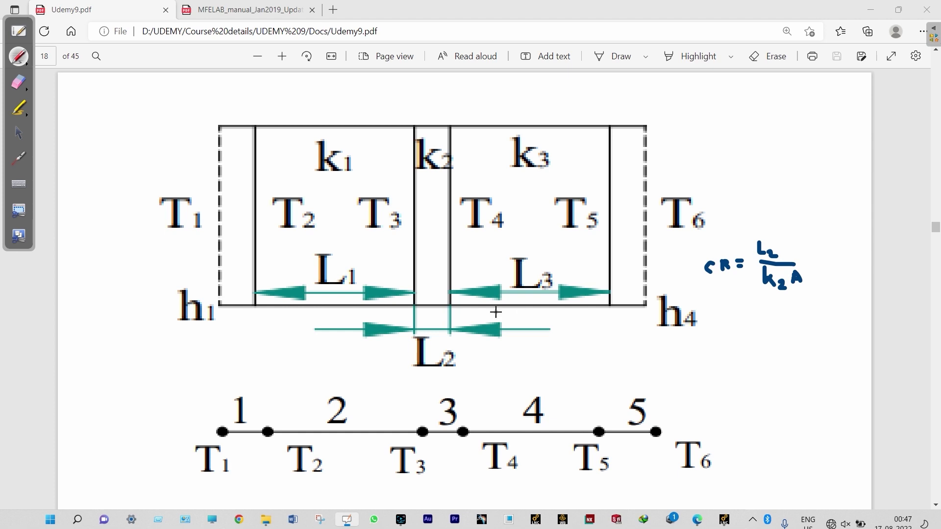
pyautogui.moveTo(458, 350); pyautogui.dragTo(478, 361)
pyautogui.click(462, 353)
# Write the contact resistance value 0.001 below the formula and mark a dot on the wall's dashed boundary beside T1
pyautogui.moveTo(732, 308); pyautogui.dragTo(730, 310)
pyautogui.click(743, 319)
pyautogui.moveTo(755, 310); pyautogui.dragTo(753, 311)
pyautogui.moveTo(765, 309); pyautogui.dragTo(764, 310)
pyautogui.moveTo(774, 309); pyautogui.dragTo(773, 323)
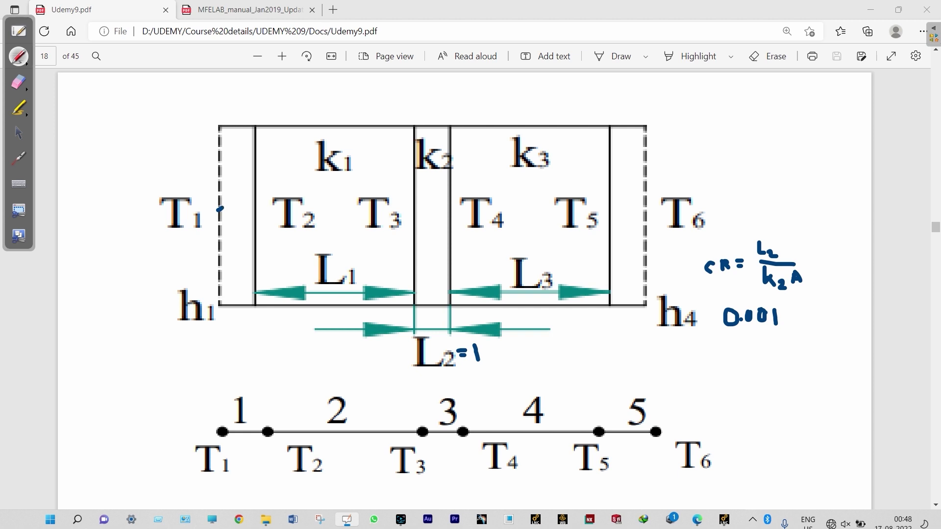
pyautogui.click(220, 209)
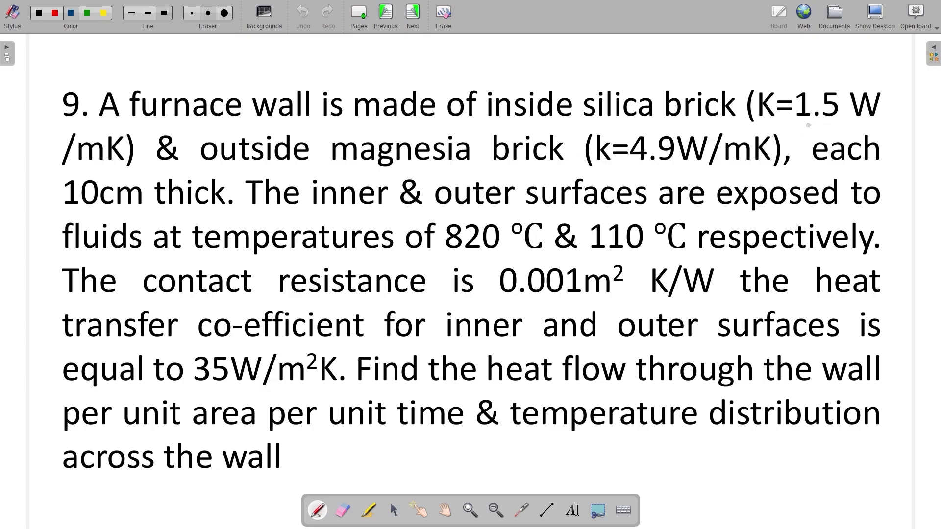
# Underline the two conductivities, 820 °C, 110 °C, the 0.001 contact resistance and the 35 W/m²K coefficient in the furnace problem
pyautogui.moveTo(808, 126); pyautogui.dragTo(849, 126)
pyautogui.moveTo(641, 176); pyautogui.dragTo(758, 175)
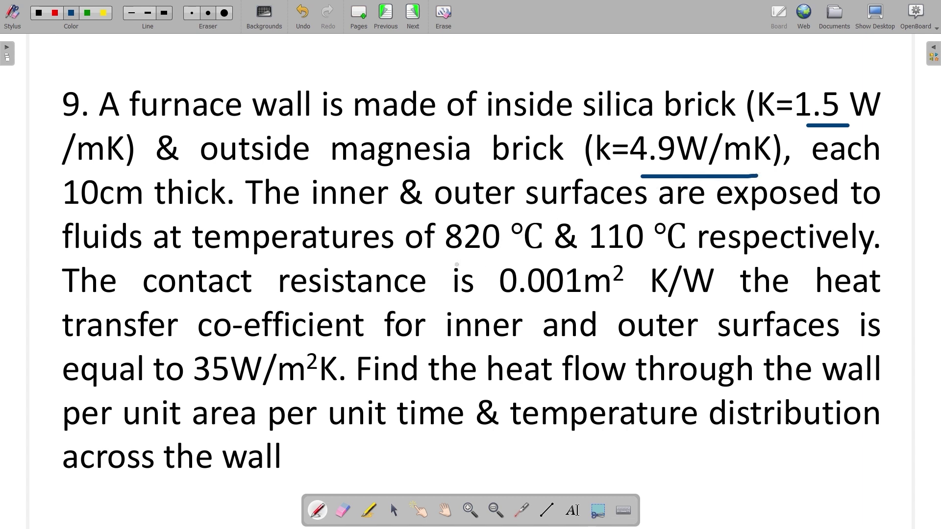
pyautogui.moveTo(446, 264); pyautogui.dragTo(516, 256)
pyautogui.moveTo(596, 255); pyautogui.dragTo(674, 254)
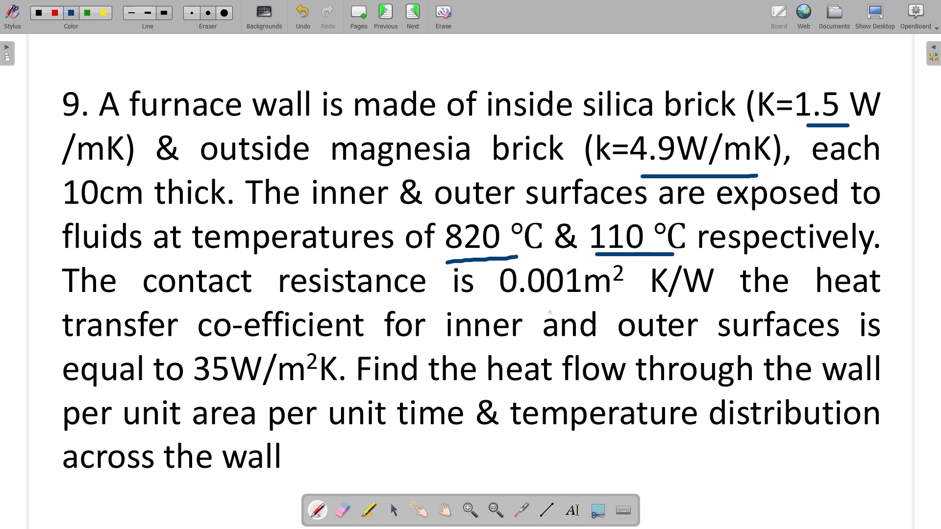
pyautogui.moveTo(505, 309); pyautogui.dragTo(607, 304)
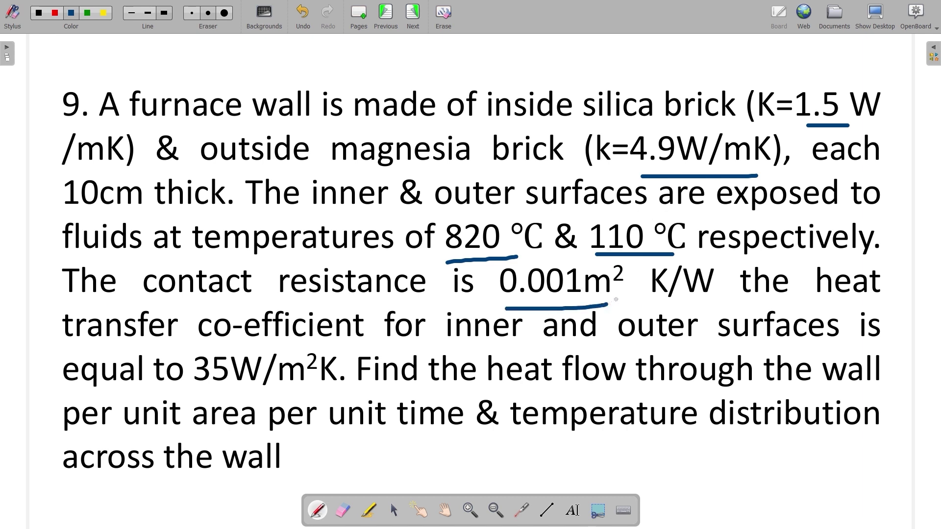
pyautogui.moveTo(183, 391); pyautogui.dragTo(262, 390)
pyautogui.click(916, 15)
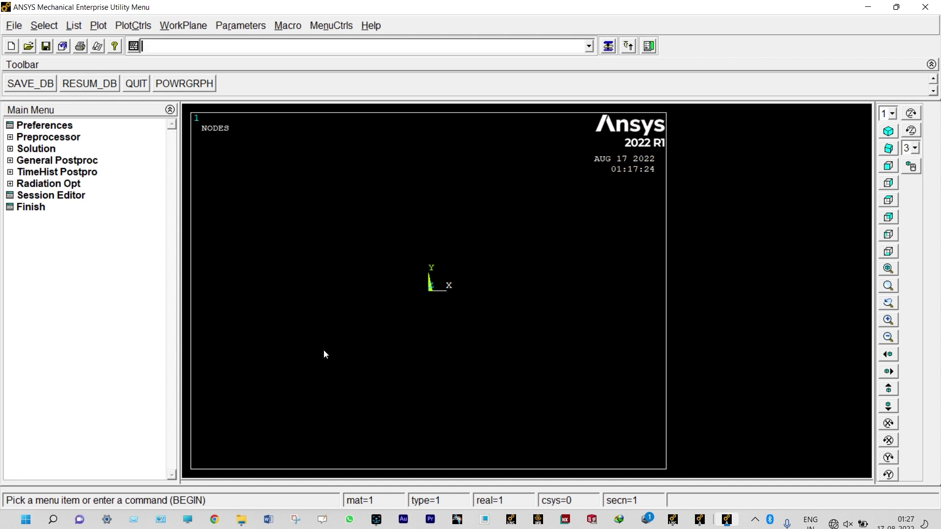
# In ANSYS, set the analysis title to FEA9 and refresh the plot to display it
pyautogui.click(14, 26)
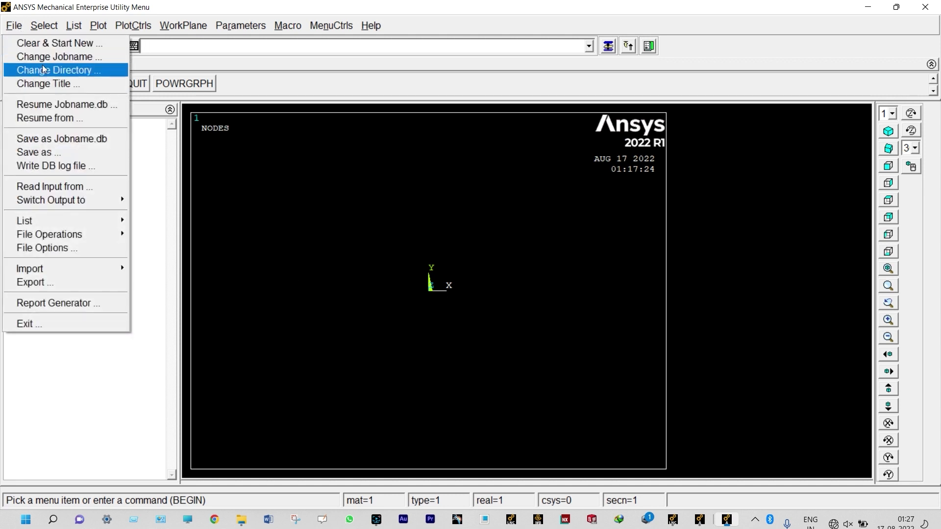
pyautogui.click(49, 84)
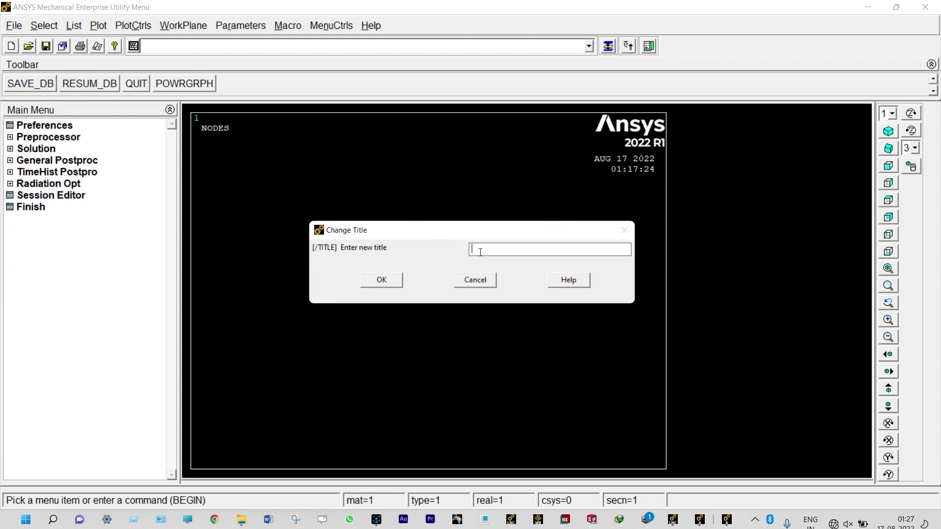
pyautogui.click(384, 277)
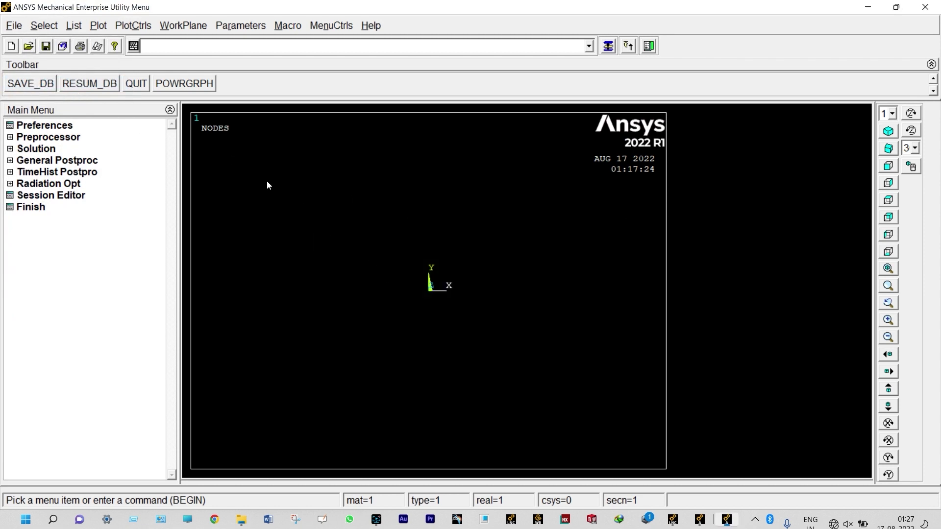
pyautogui.click(98, 28)
pyautogui.click(96, 39)
# Restrict the interface preferences to the Thermal discipline
pyautogui.click(65, 128)
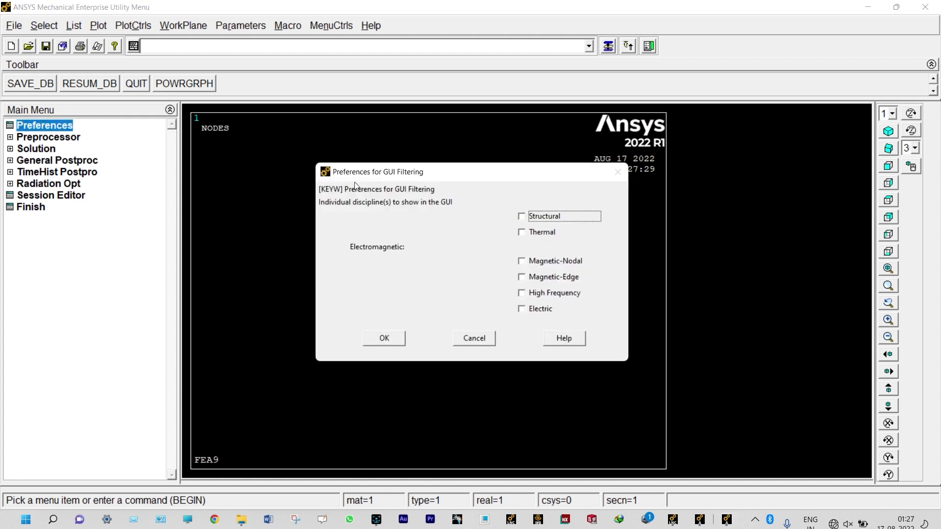
pyautogui.click(522, 233)
pyautogui.click(382, 338)
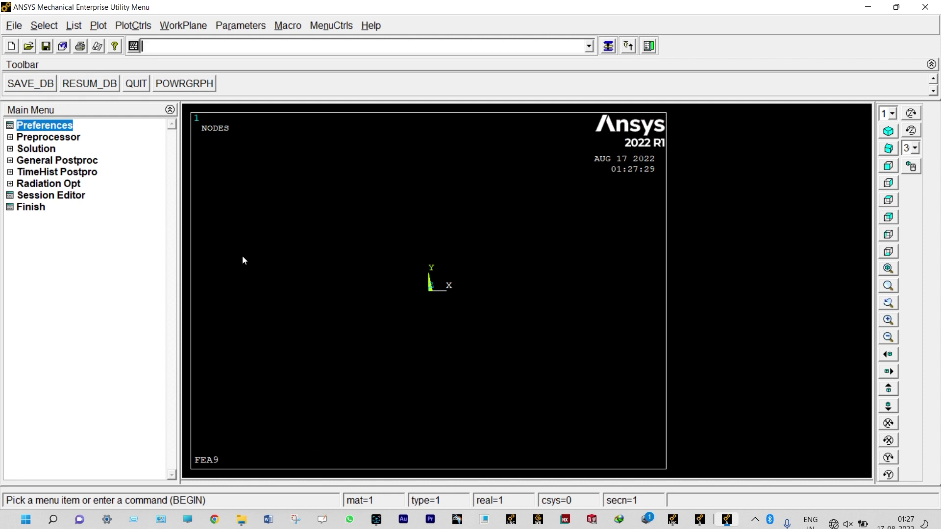
# Add the Link 3D conduction 33 element as element type 1
pyautogui.click(77, 139)
pyautogui.click(72, 150)
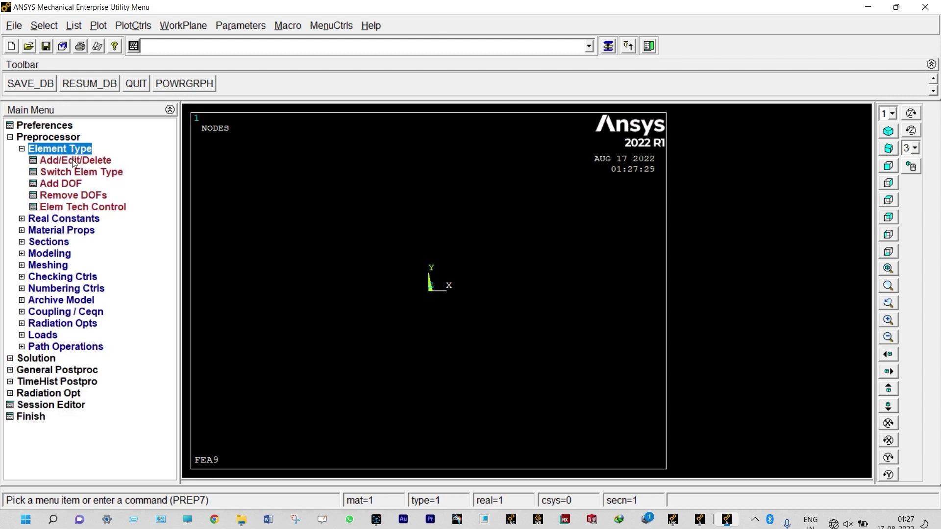
pyautogui.click(73, 162)
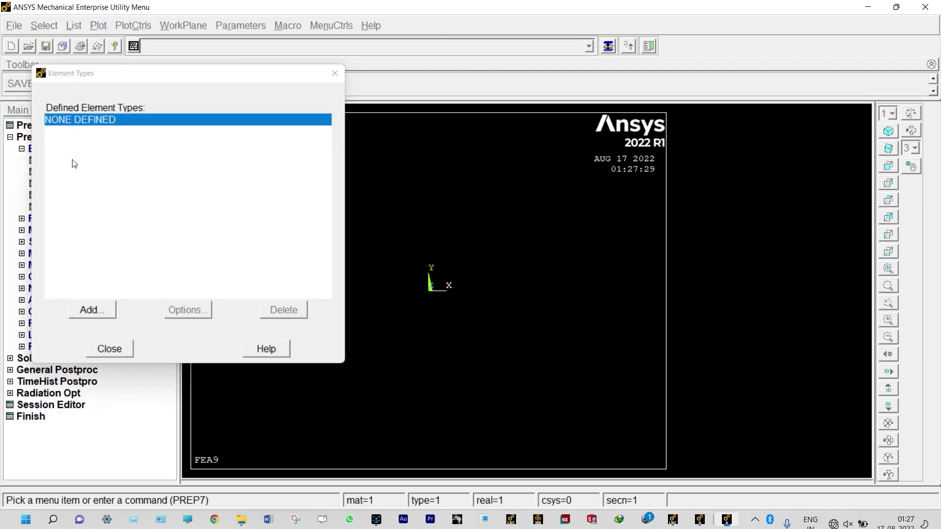
pyautogui.click(91, 314)
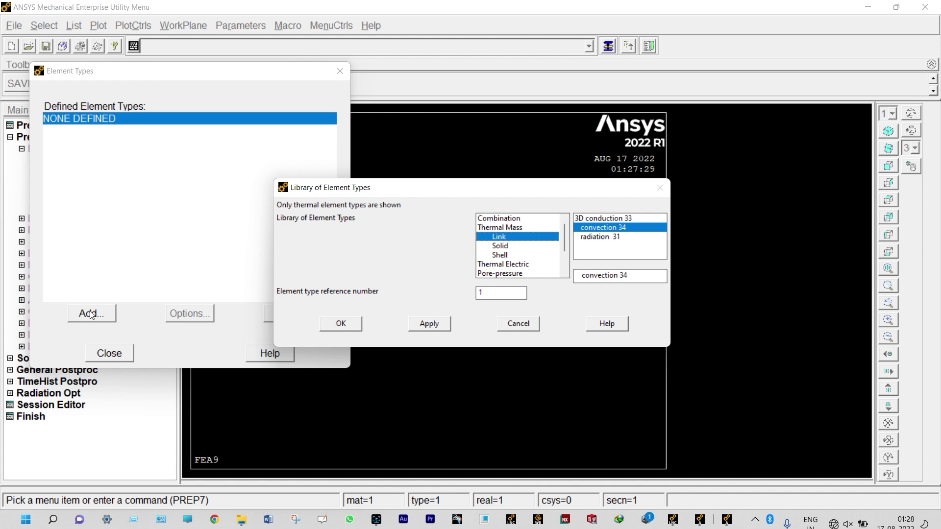
pyautogui.click(515, 237)
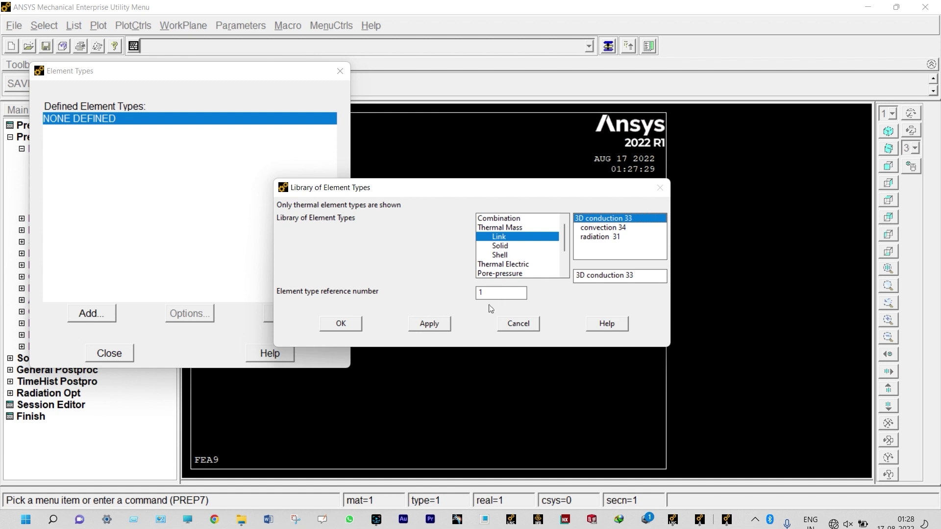
pyautogui.click(429, 325)
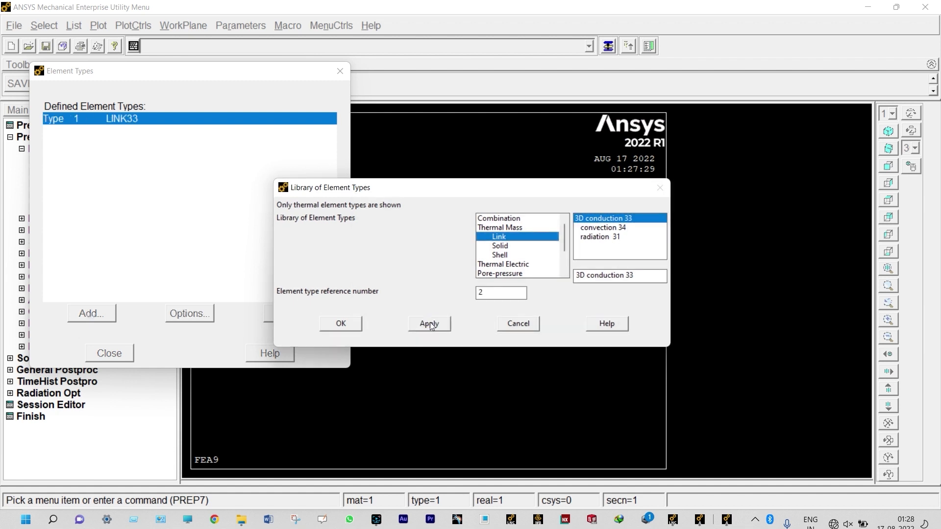
# Add the Link convection 34 element as element type 2 and finish defining element types
pyautogui.click(592, 229)
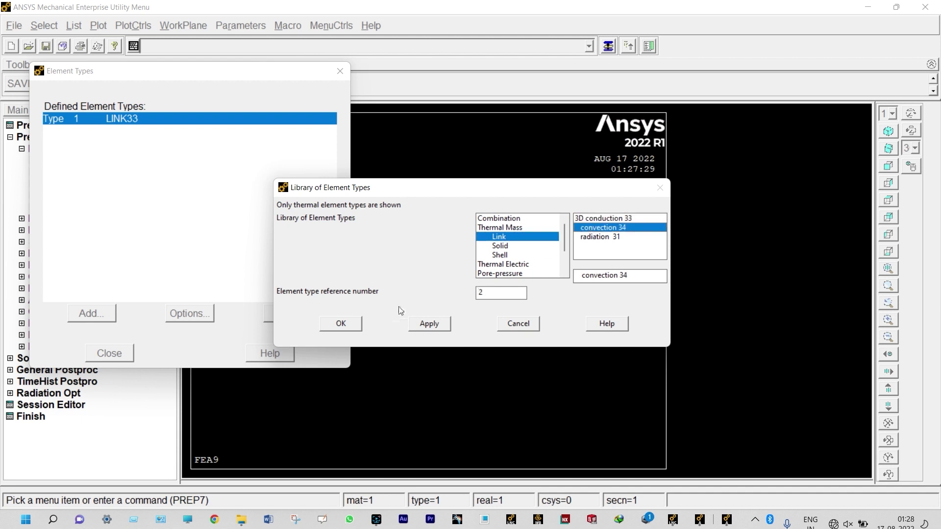
pyautogui.click(343, 325)
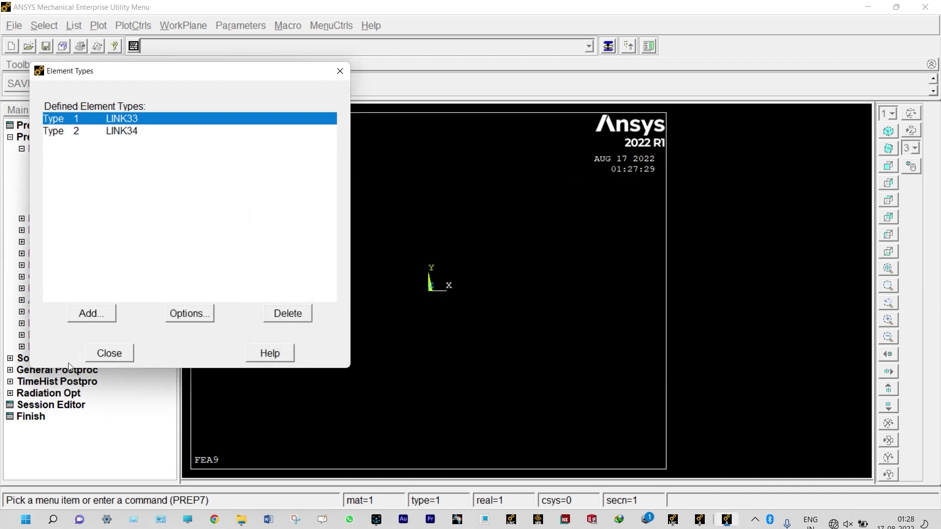
pyautogui.click(107, 360)
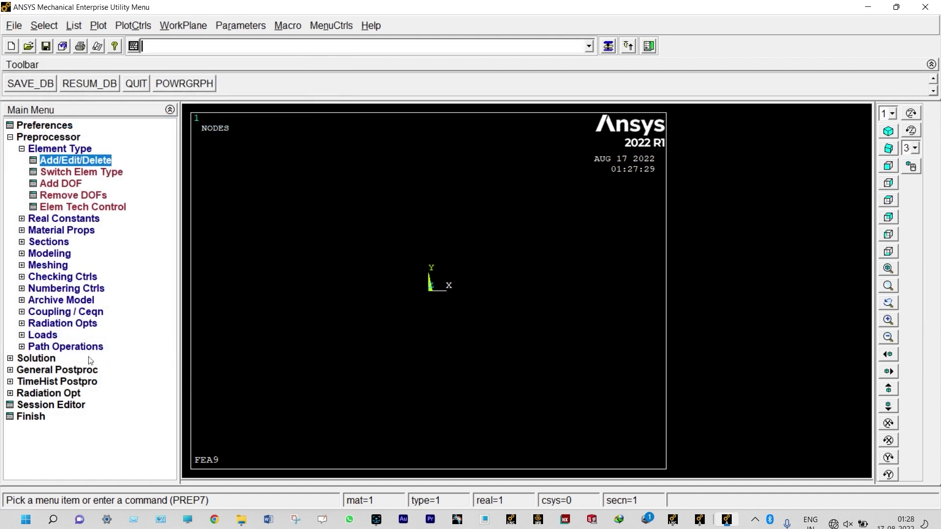
# Define real constant set 1 for LINK33 with a cross-sectional area of 1
pyautogui.click(69, 219)
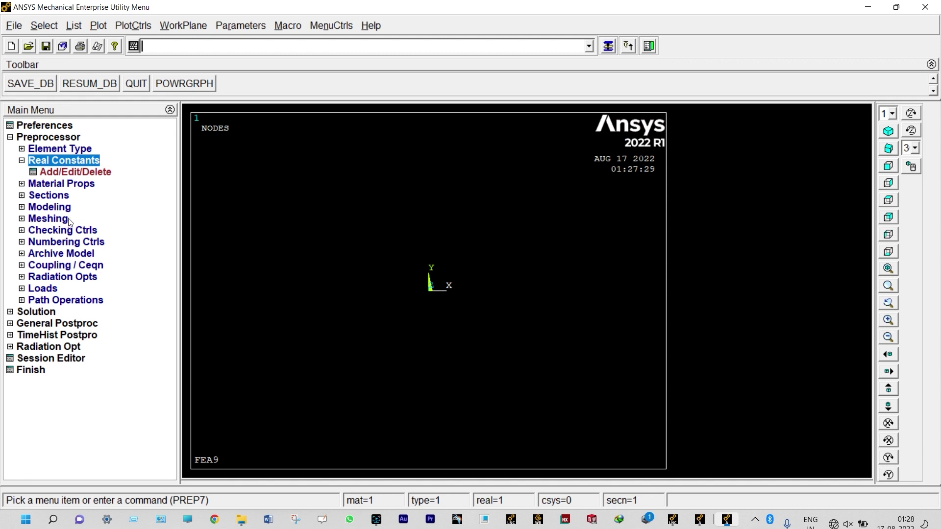
pyautogui.click(75, 172)
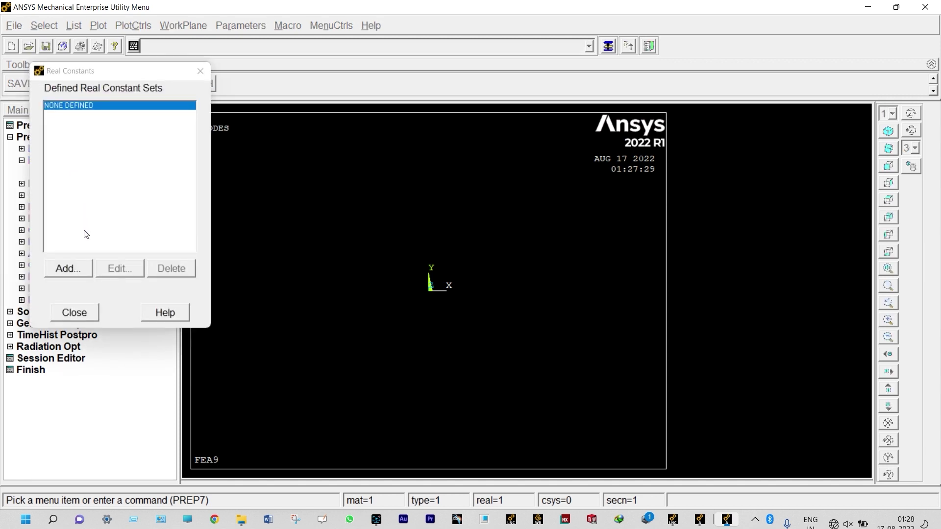
pyautogui.click(72, 270)
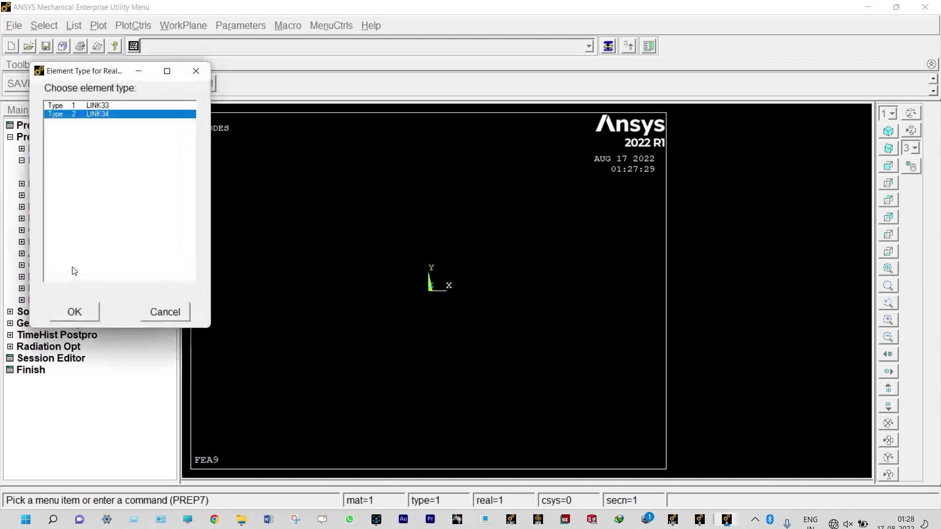
pyautogui.click(103, 109)
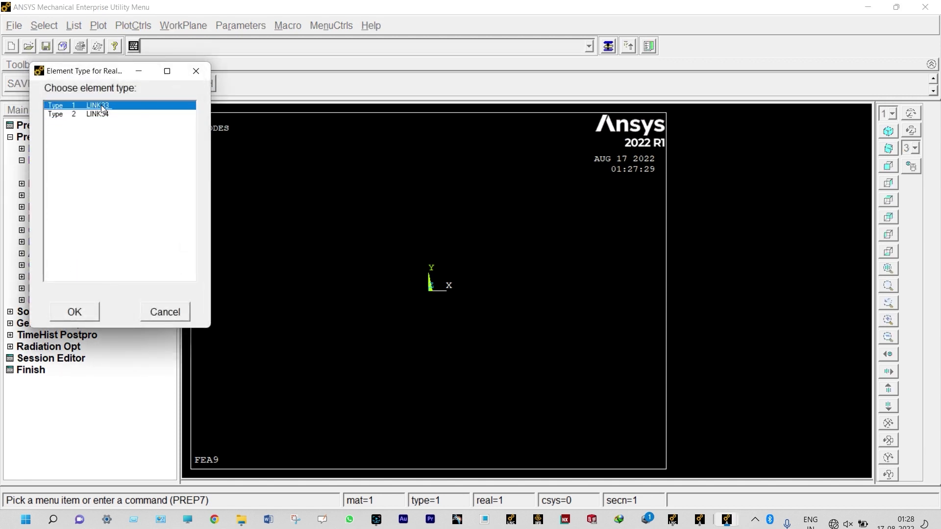
pyautogui.click(75, 313)
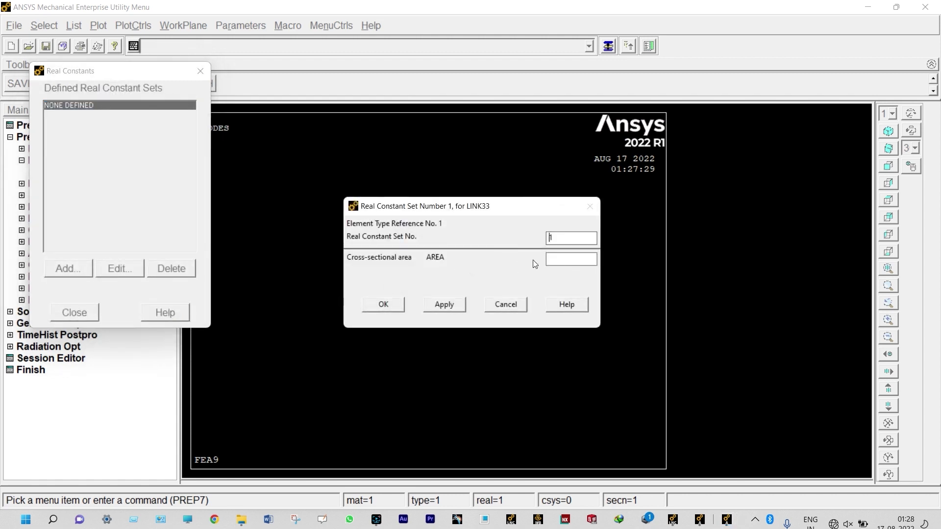
pyautogui.click(550, 259)
pyautogui.write('1')
pyautogui.click(392, 303)
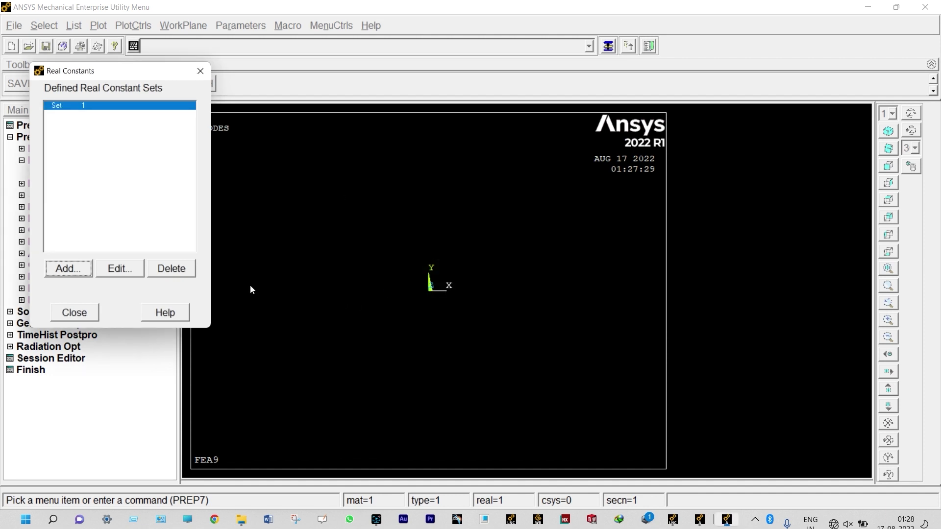
# Start real constant set 2 for LINK34 and enter a convection surface area of 1
pyautogui.click(73, 268)
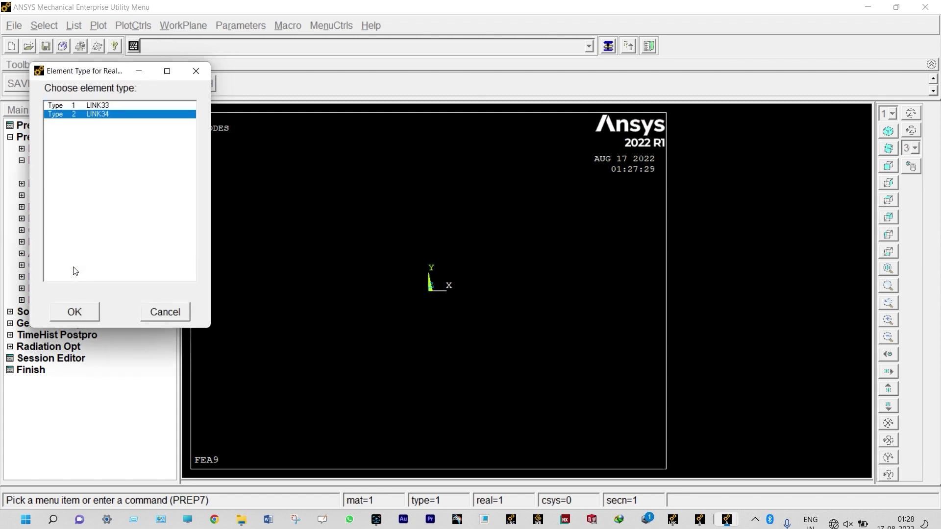
pyautogui.click(74, 312)
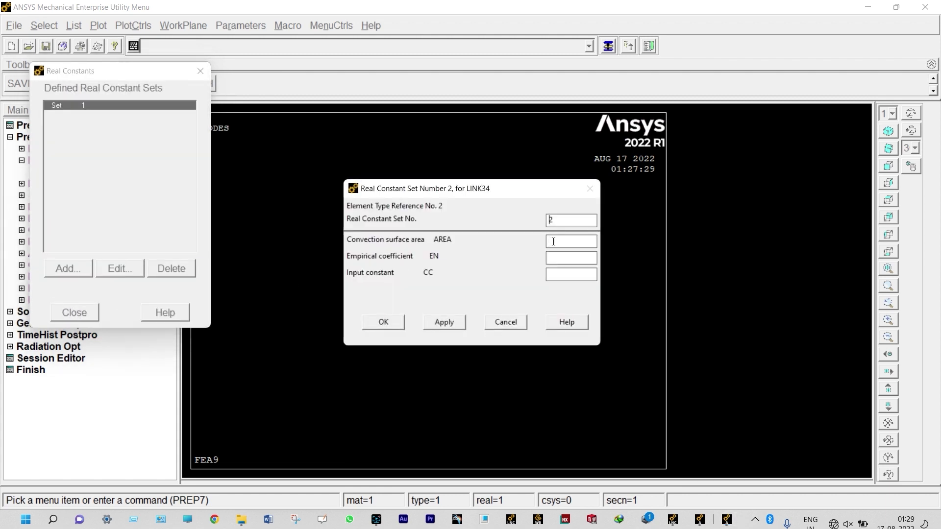
pyautogui.write('1')
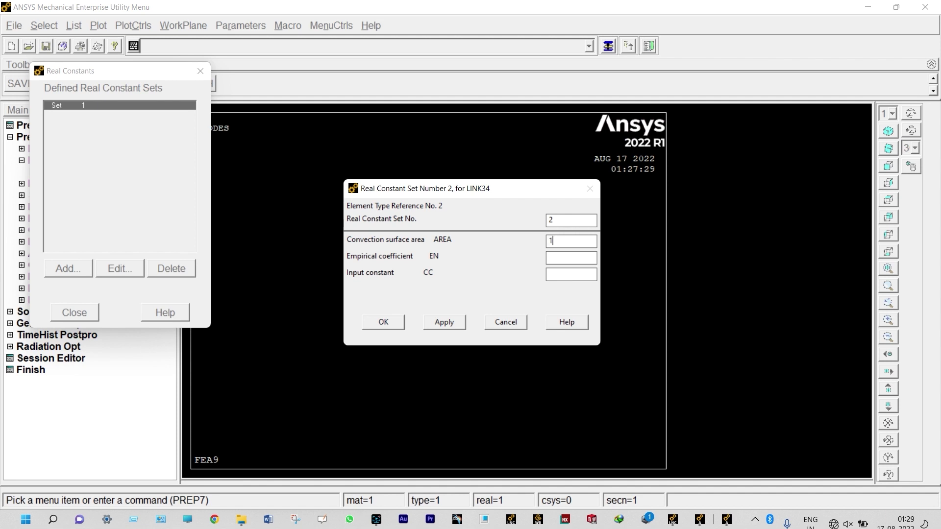
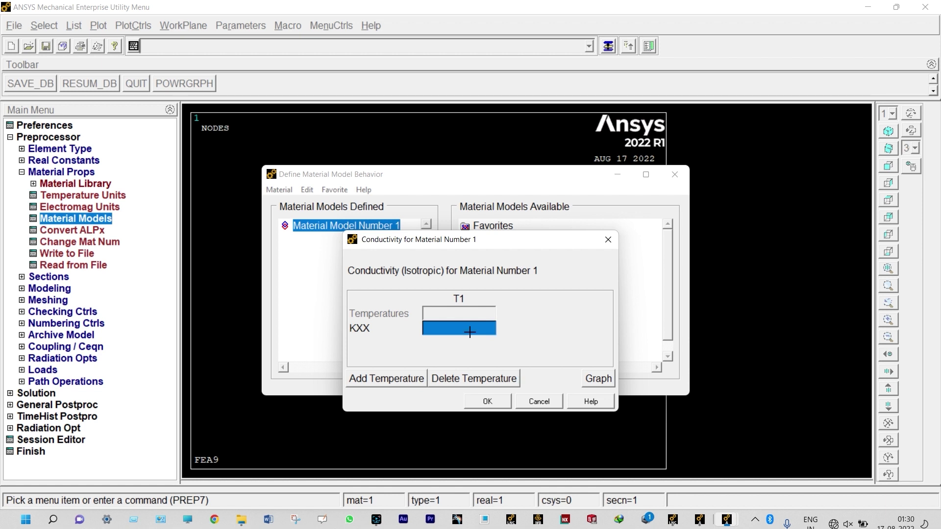
# Set the isotropic thermal conductivity KXX of material 1 to 1.5
pyautogui.write('1')
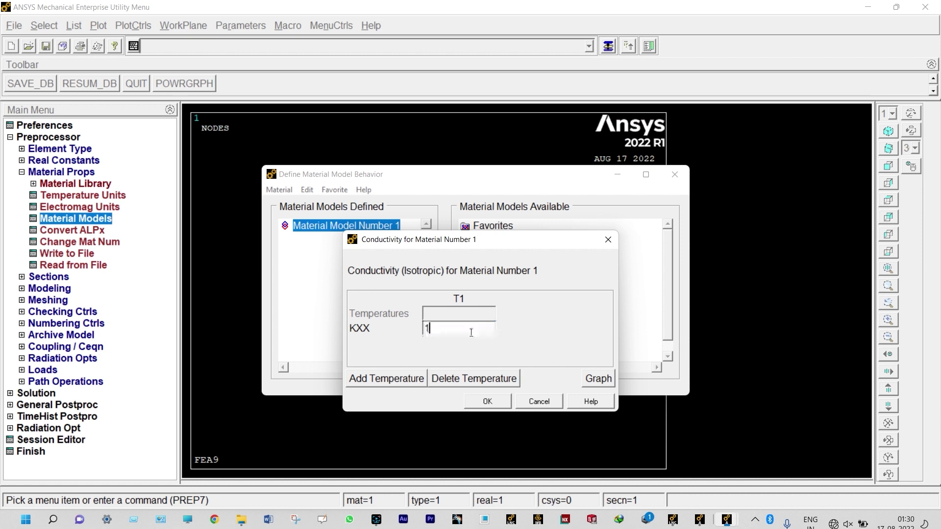
pyautogui.write('.5')
pyautogui.click(487, 401)
# Add material model 2 and set its isotropic thermal conductivity KXX to 1
pyautogui.click(277, 189)
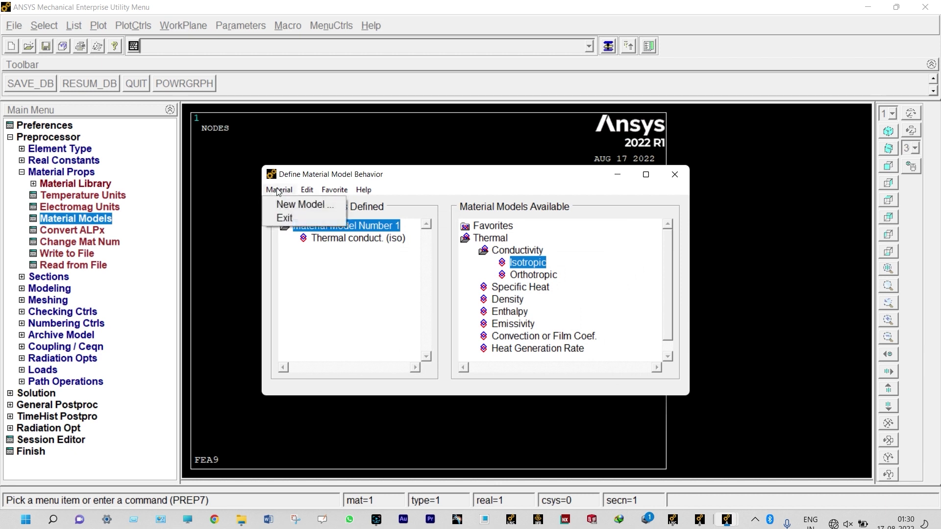
pyautogui.click(301, 206)
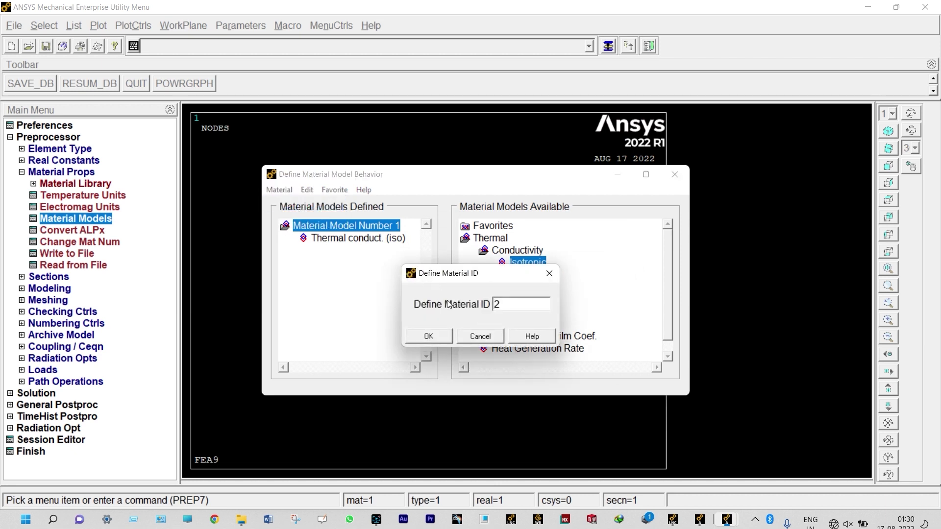
pyautogui.click(437, 338)
pyautogui.doubleClick(529, 263)
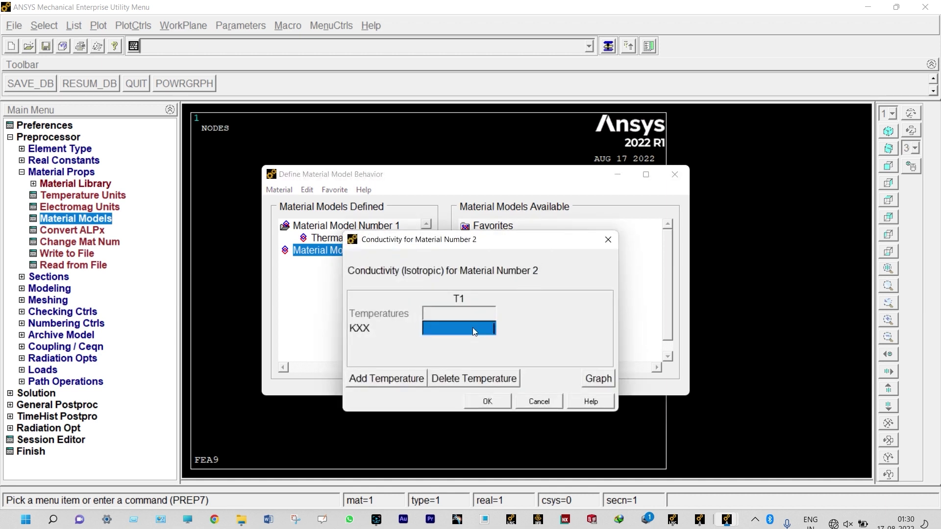
pyautogui.write('1')
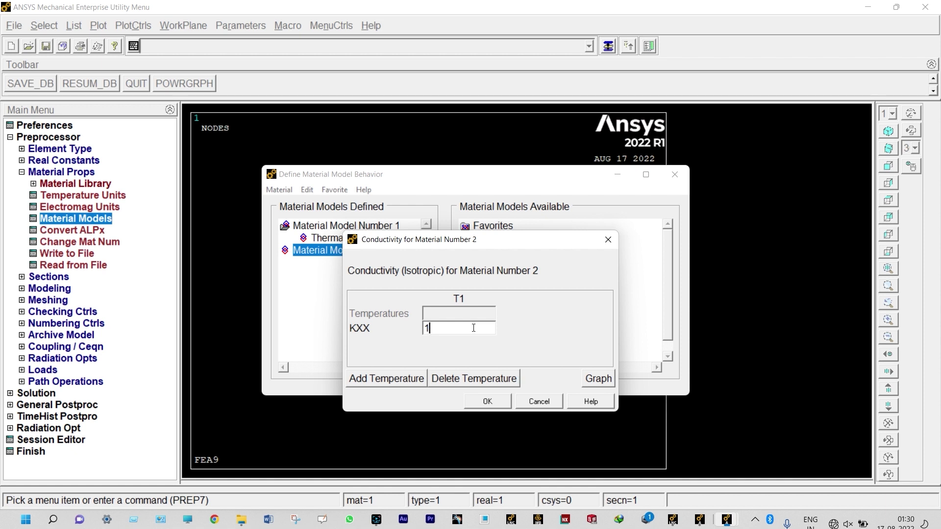
pyautogui.click(486, 402)
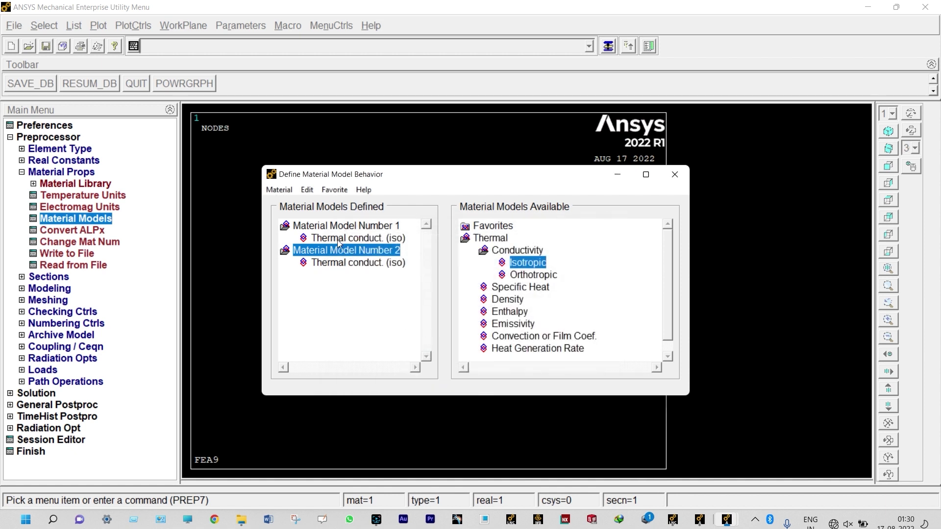
# Add material model 3 and set its isotropic thermal conductivity KXX to 4.9
pyautogui.click(279, 190)
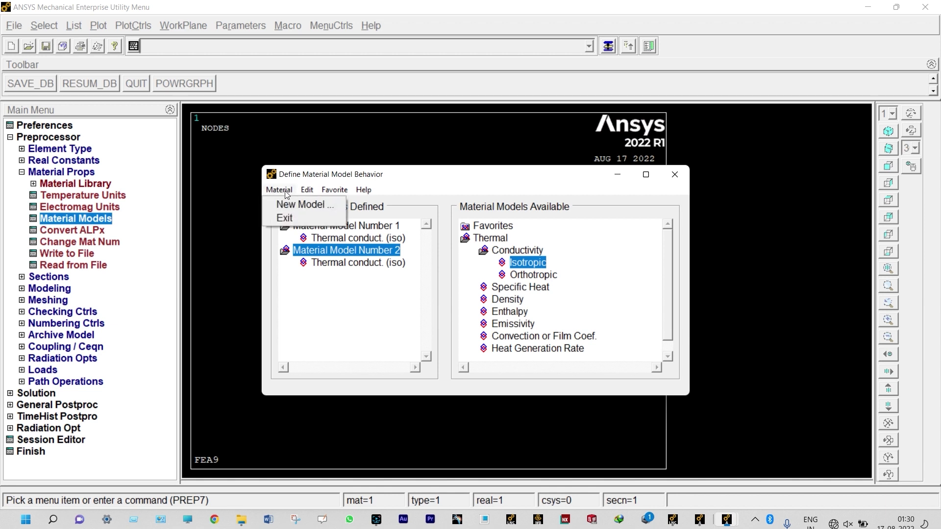
pyautogui.click(292, 203)
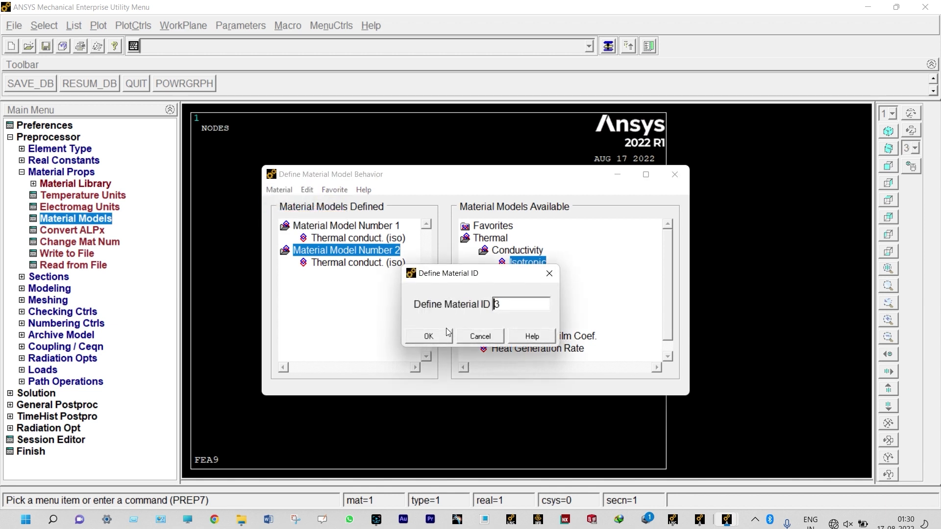
pyautogui.click(433, 338)
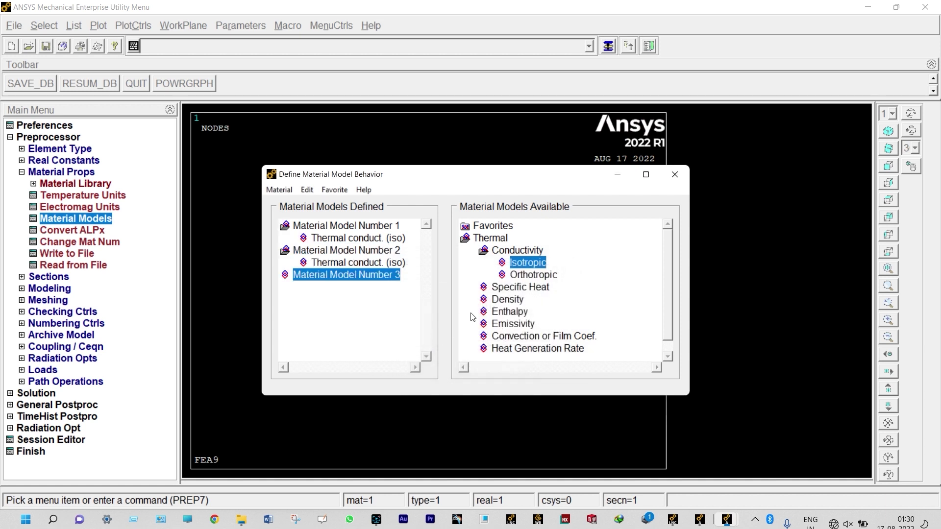
pyautogui.doubleClick(533, 262)
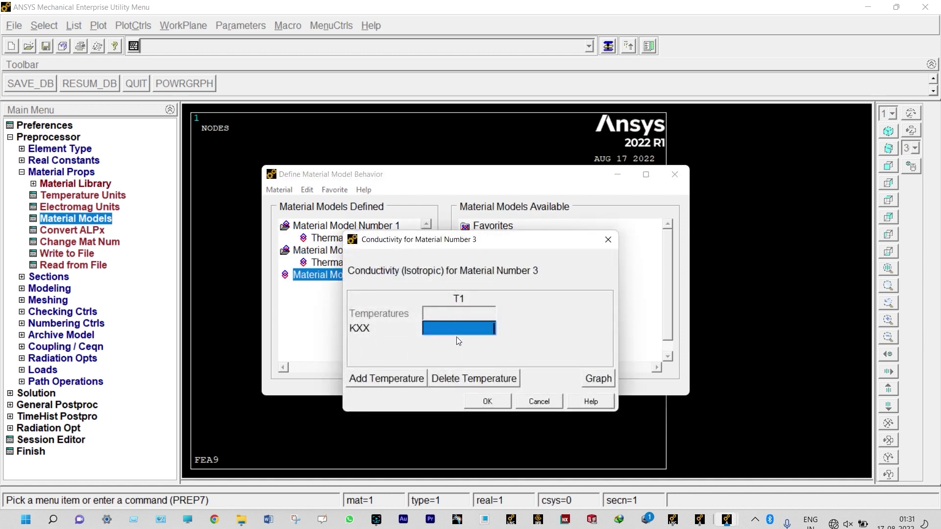
pyautogui.write('4.9')
pyautogui.click(485, 401)
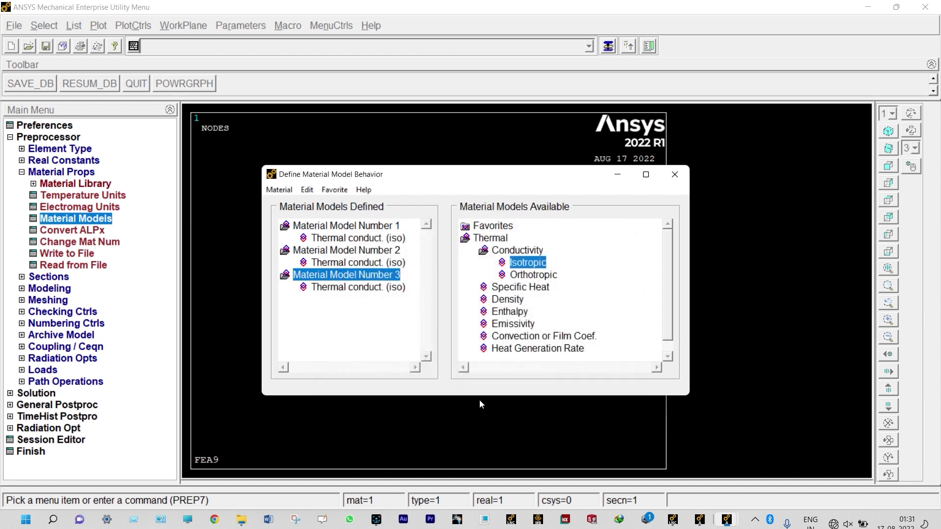
# Add material model 4 with a convection film coefficient HF of 35 and finish defining materials
pyautogui.click(293, 192)
pyautogui.click(298, 205)
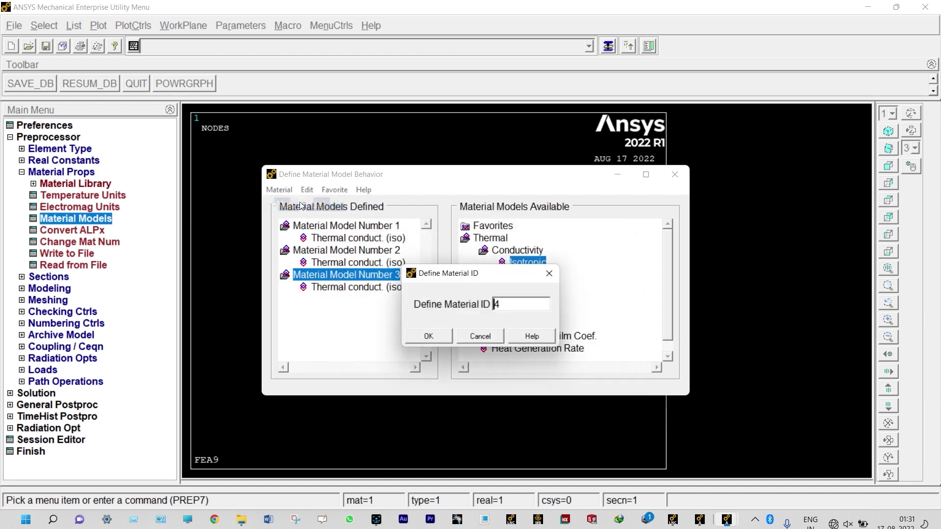
pyautogui.click(435, 336)
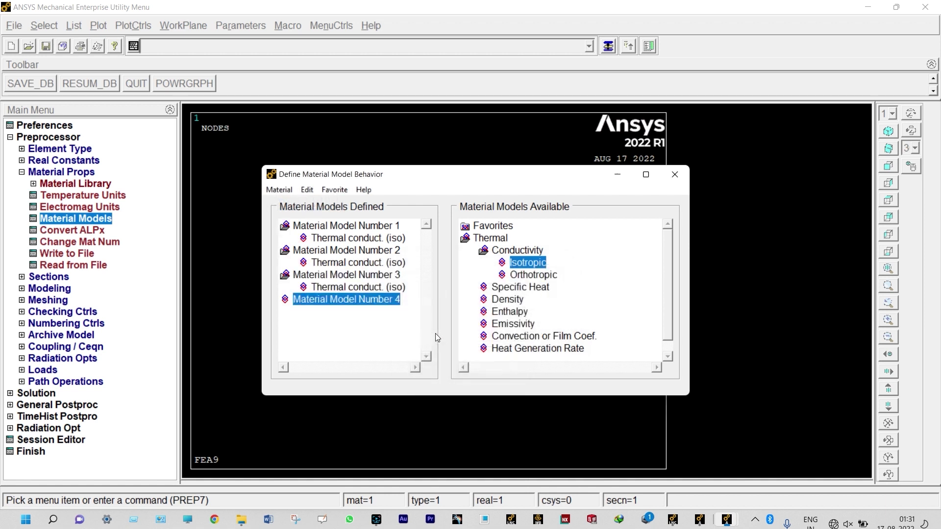
pyautogui.doubleClick(520, 337)
pyautogui.write('35')
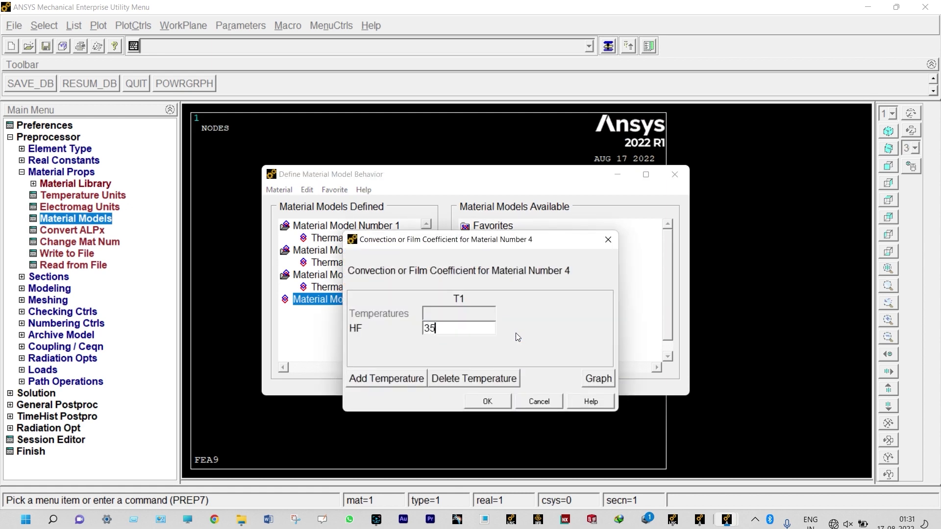
pyautogui.click(488, 401)
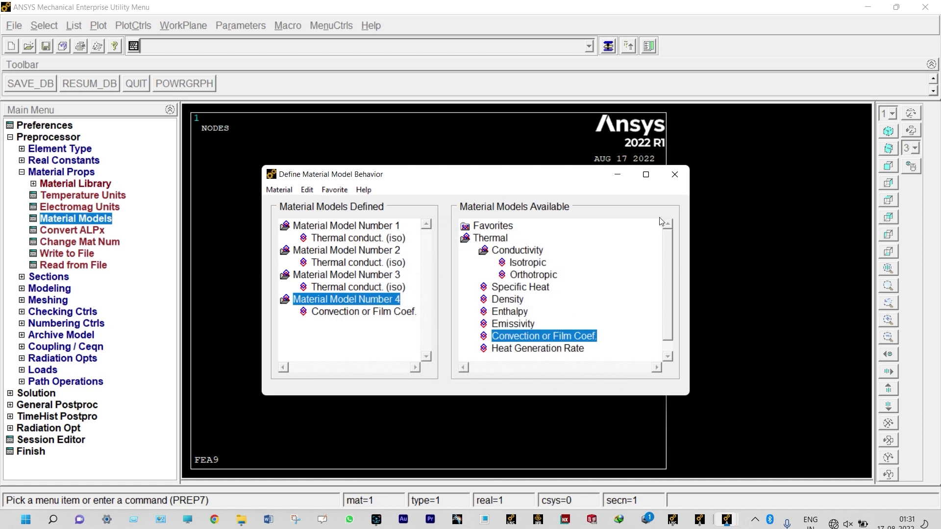
pyautogui.click(675, 175)
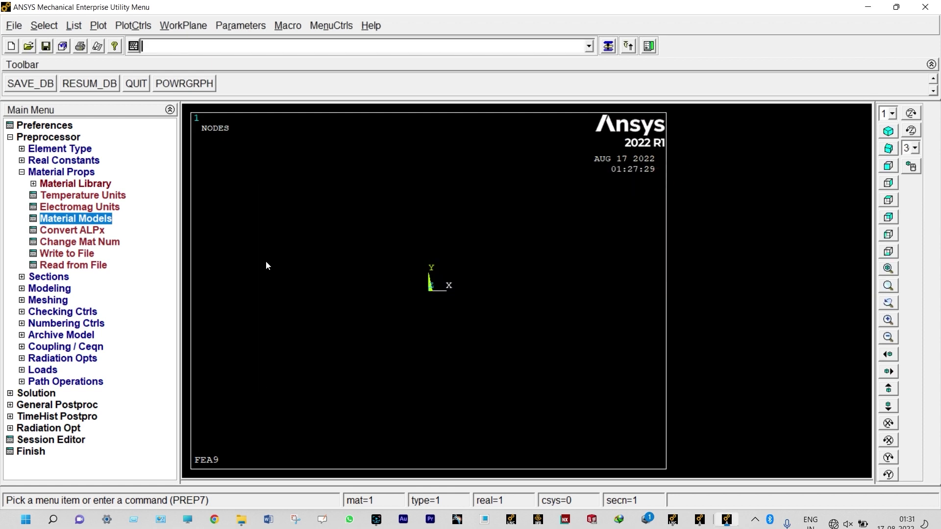
# Create nodes in the active coordinate system at the origin and at X = 0.001
pyautogui.click(60, 291)
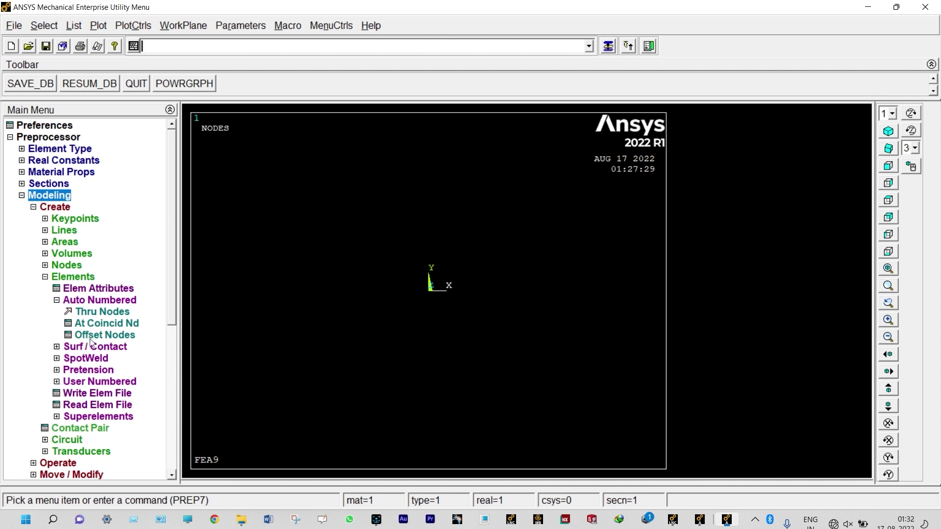
pyautogui.click(67, 265)
pyautogui.click(91, 288)
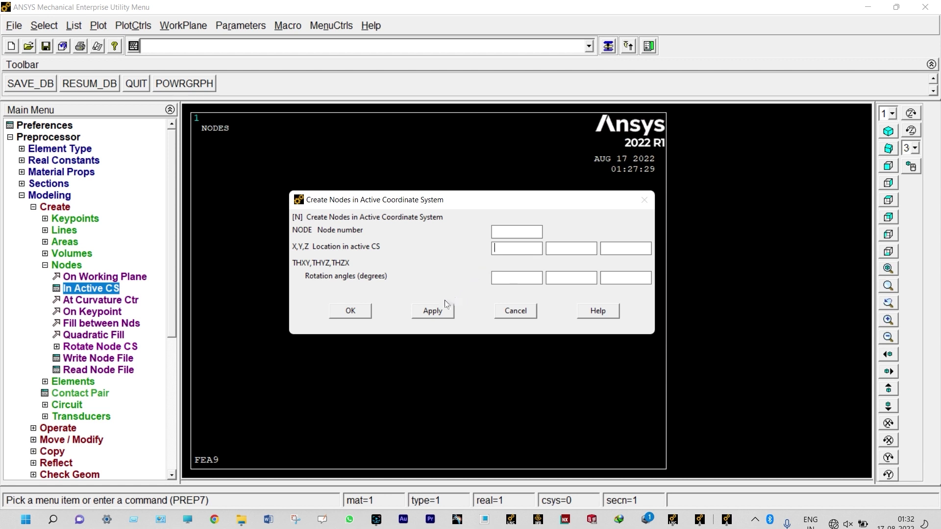
pyautogui.click(433, 311)
pyautogui.click(497, 246)
pyautogui.write('0.001')
pyautogui.click(433, 311)
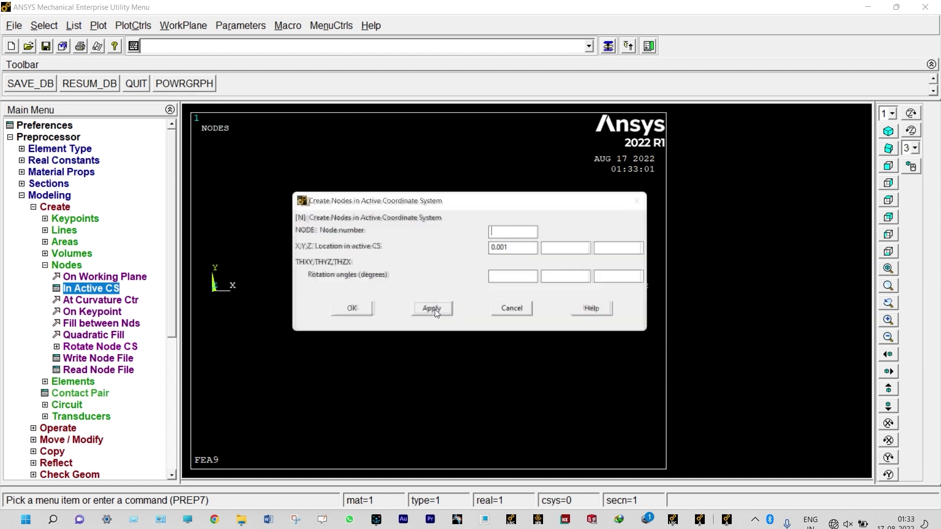
# Create two more nodes in the active coordinate system at X = 0.101 and X = 0.102
pyautogui.click(507, 244)
pyautogui.press('BackSpace')
pyautogui.write('1')
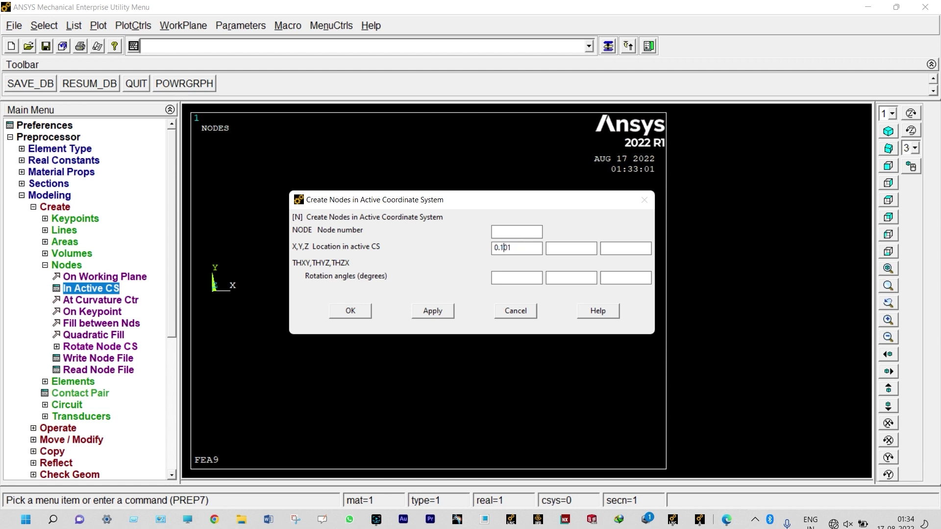
pyautogui.click(431, 314)
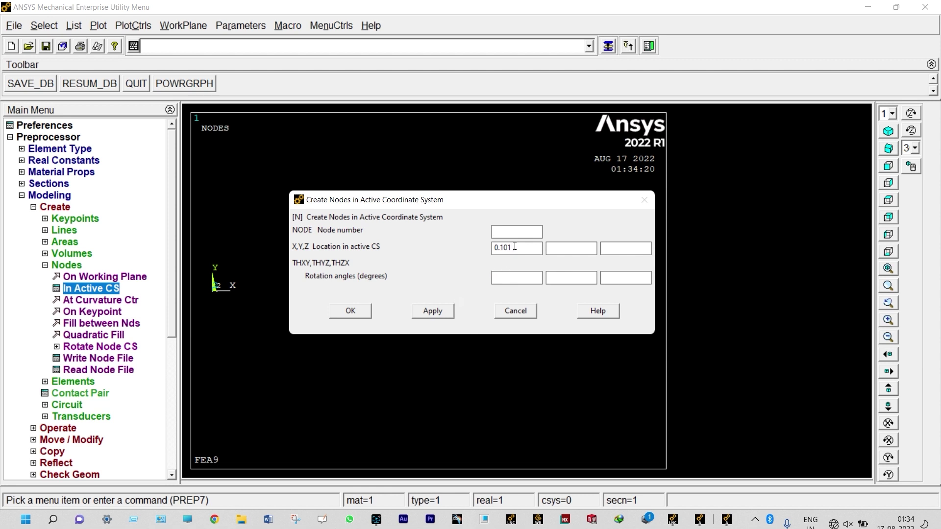
pyautogui.press('BackSpace')
pyautogui.write('2')
pyautogui.click(439, 315)
# Create the last two nodes at X = 0.202 and X = 0.203 and finish node creation
pyautogui.press('BackSpace')
pyautogui.write('202')
pyautogui.click(438, 311)
pyautogui.press('BackSpace')
pyautogui.write('3')
pyautogui.click(359, 313)
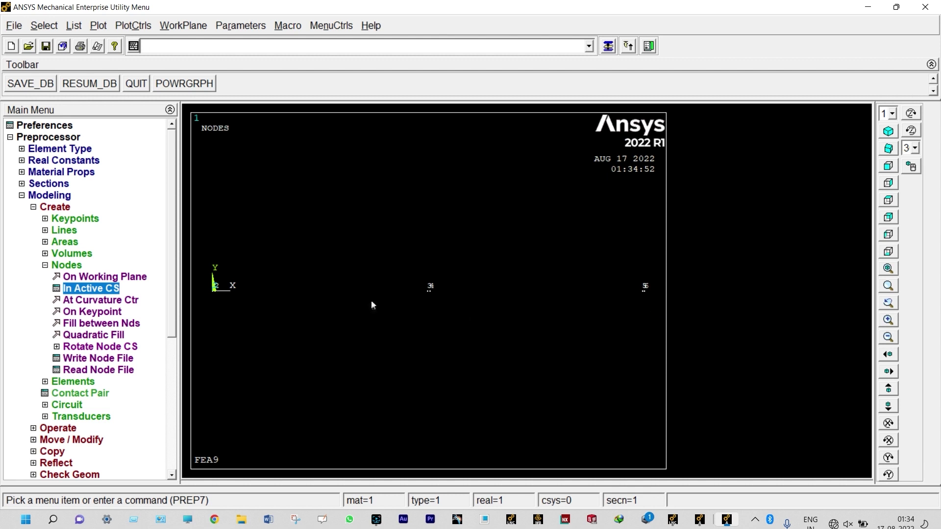
# Set the element attributes to type 2 LINK34, material 4 and real constant set 2
pyautogui.click(73, 381)
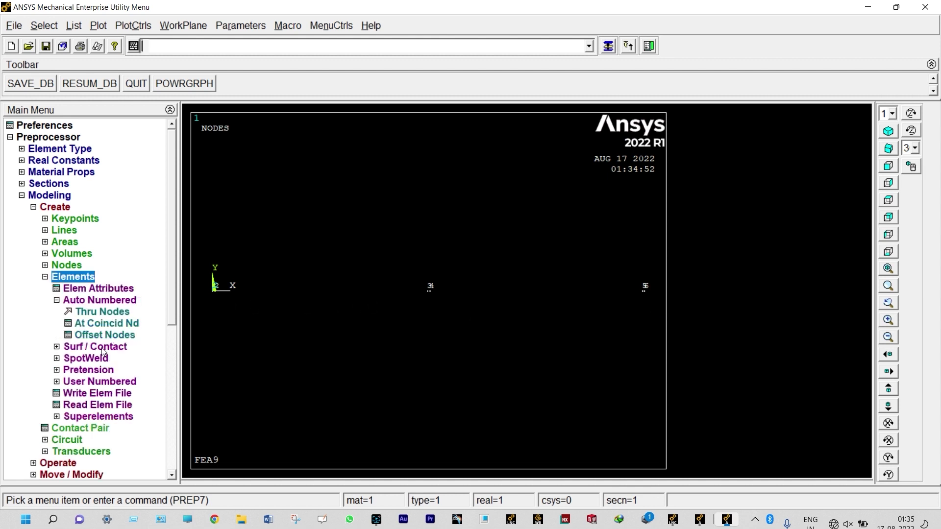
pyautogui.click(109, 290)
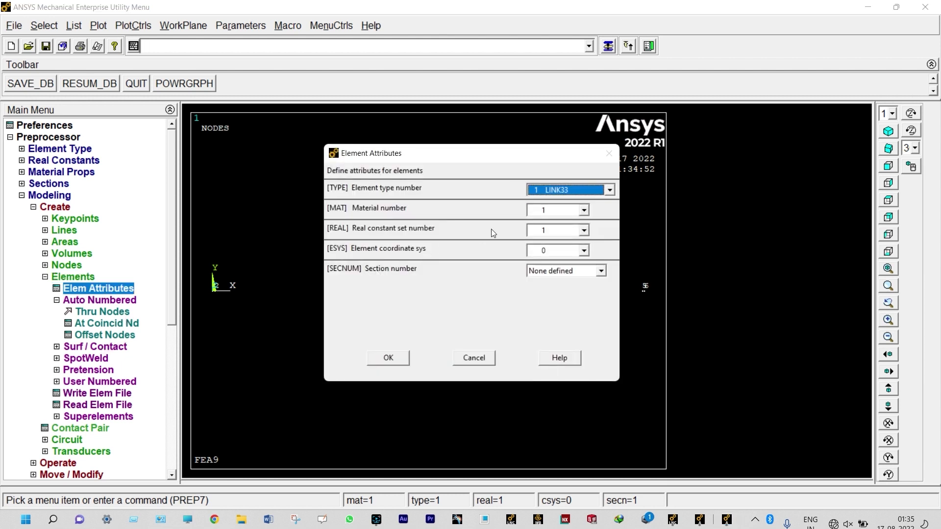
pyautogui.click(609, 189)
pyautogui.click(573, 211)
pyautogui.click(573, 211)
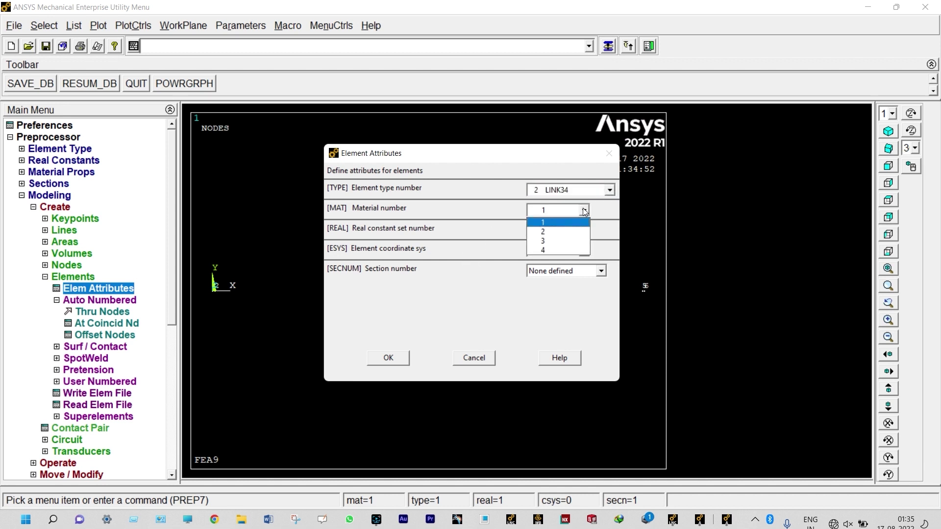
pyautogui.click(561, 251)
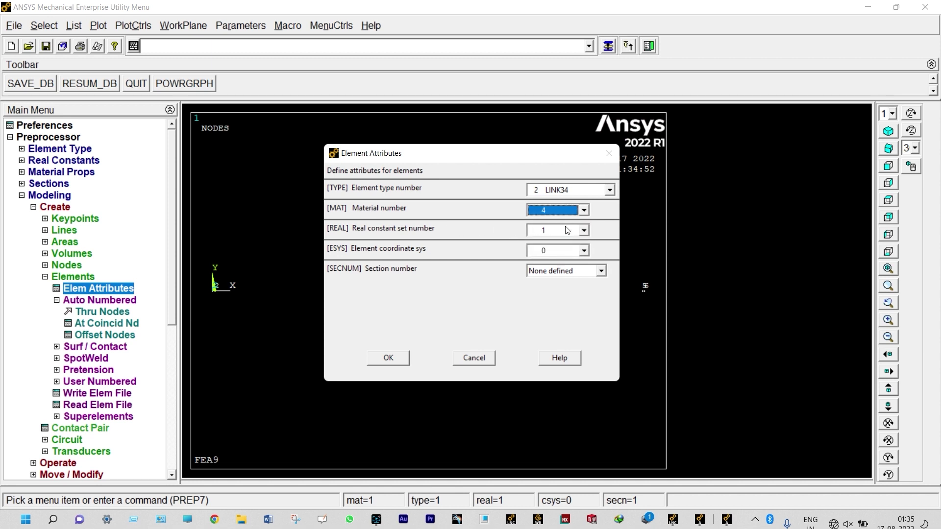
pyautogui.click(584, 230)
pyautogui.click(583, 250)
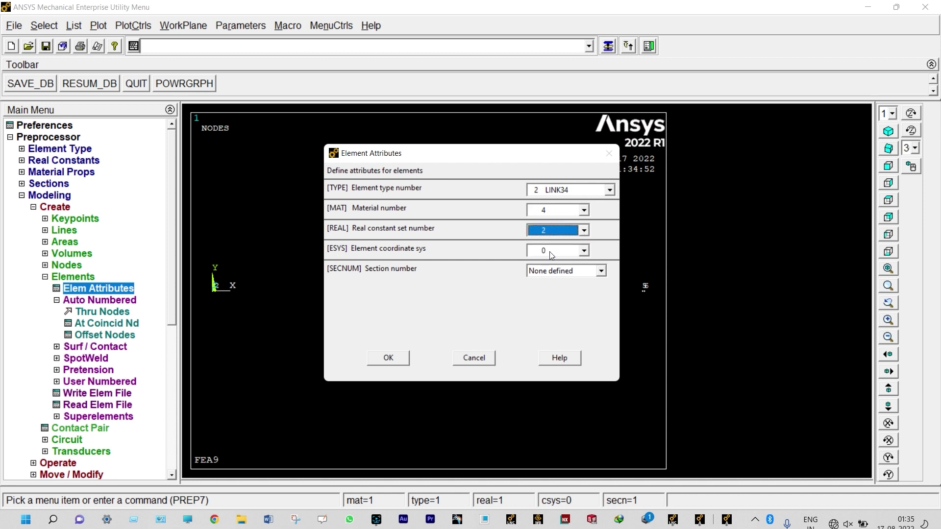
pyautogui.click(393, 360)
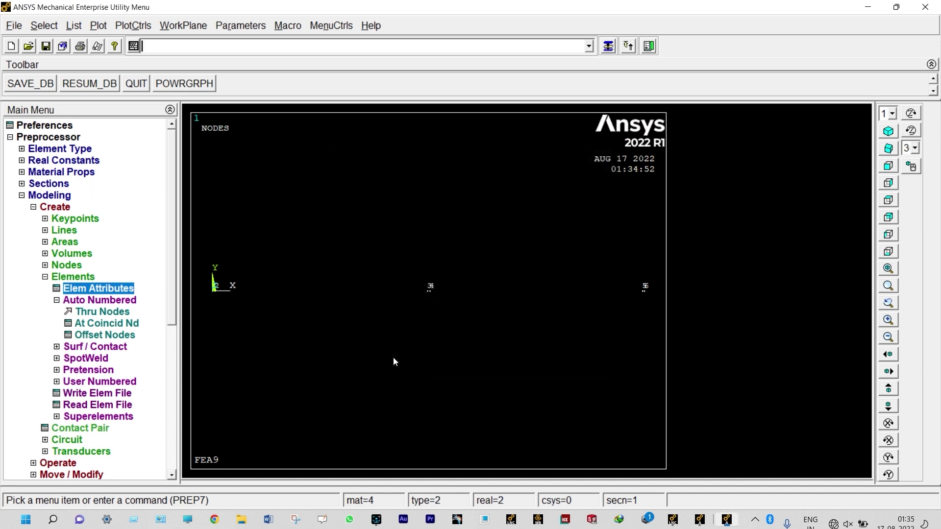
# Create the LINK34 convection element through nodes 1 and 2
pyautogui.click(109, 314)
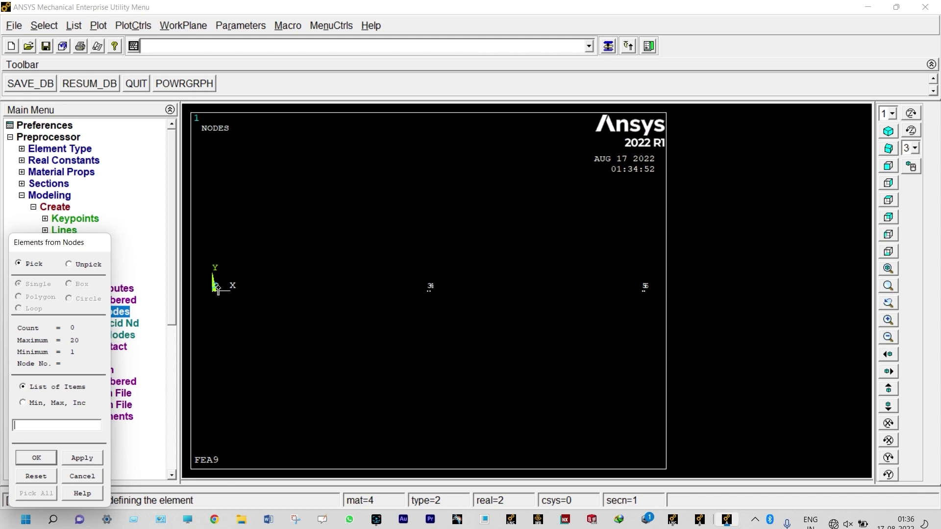
pyautogui.click(137, 26)
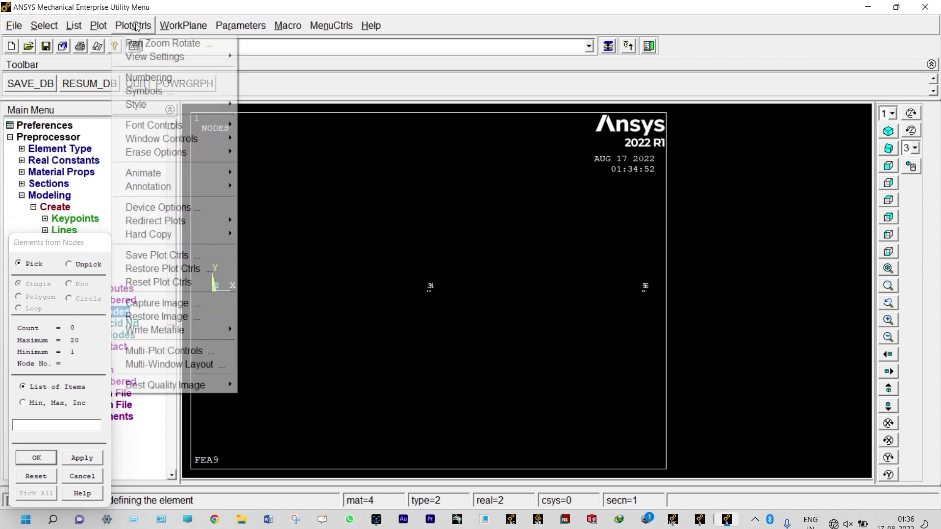
pyautogui.click(142, 41)
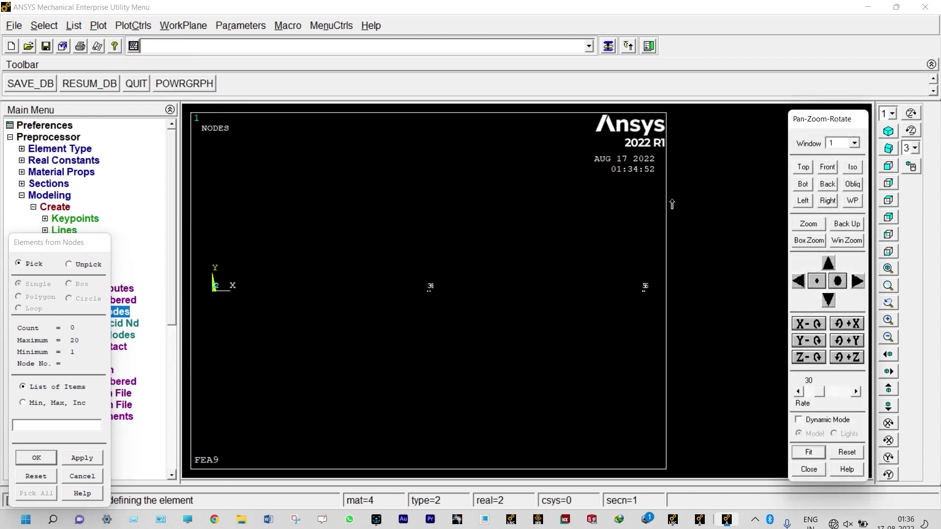
pyautogui.click(808, 240)
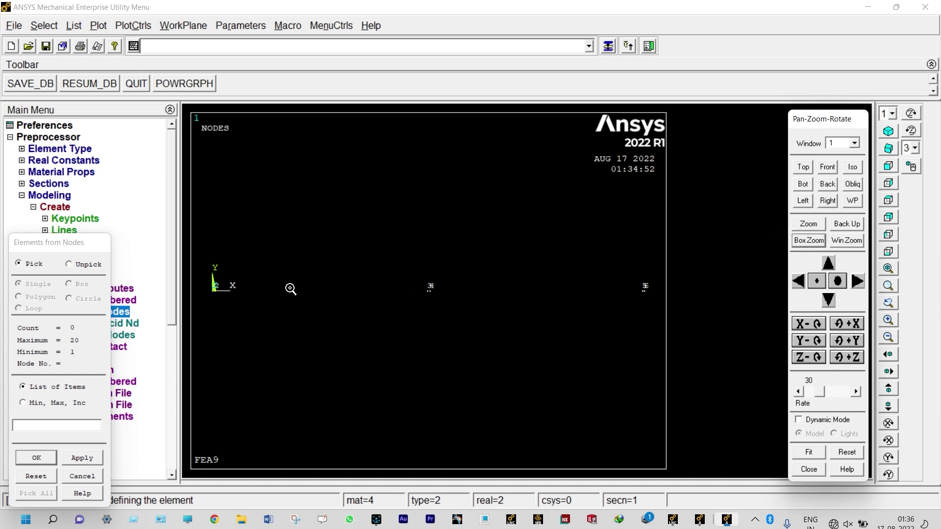
pyautogui.moveTo(220, 298); pyautogui.dragTo(232, 303)
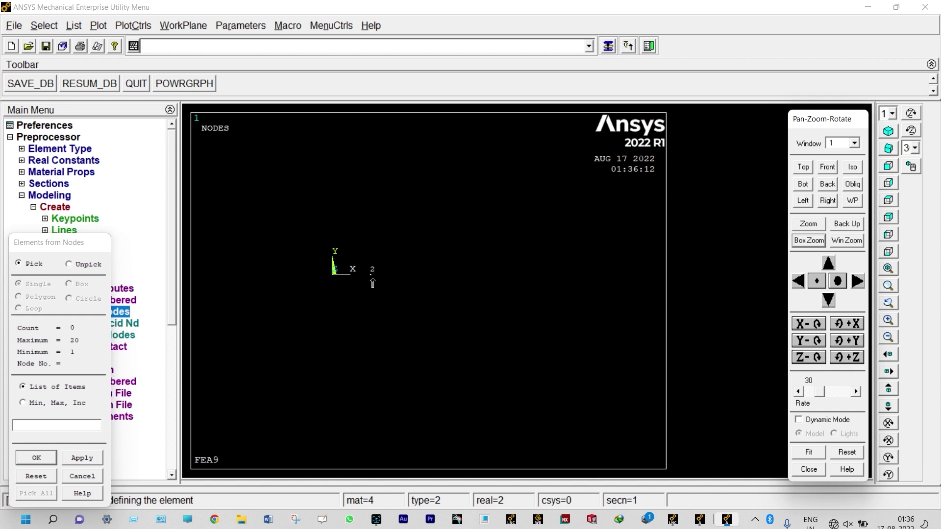
pyautogui.click(333, 282)
pyautogui.click(37, 457)
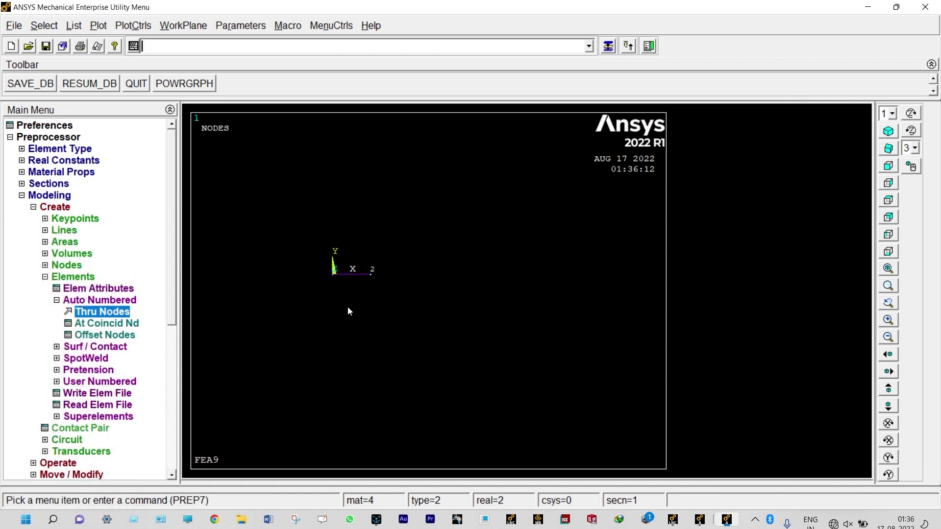
# Set the element attributes to type 1 LINK33, material 1 and real constant set 1
pyautogui.click(91, 290)
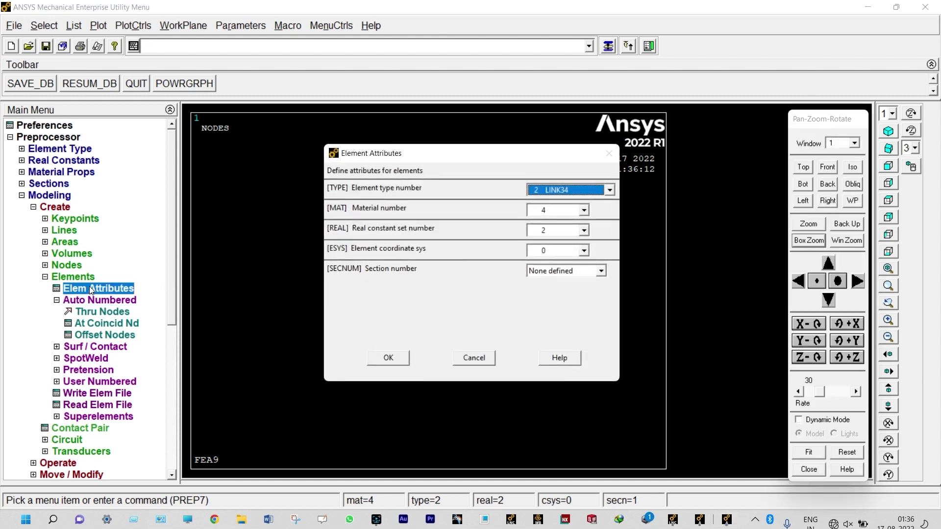
pyautogui.click(610, 191)
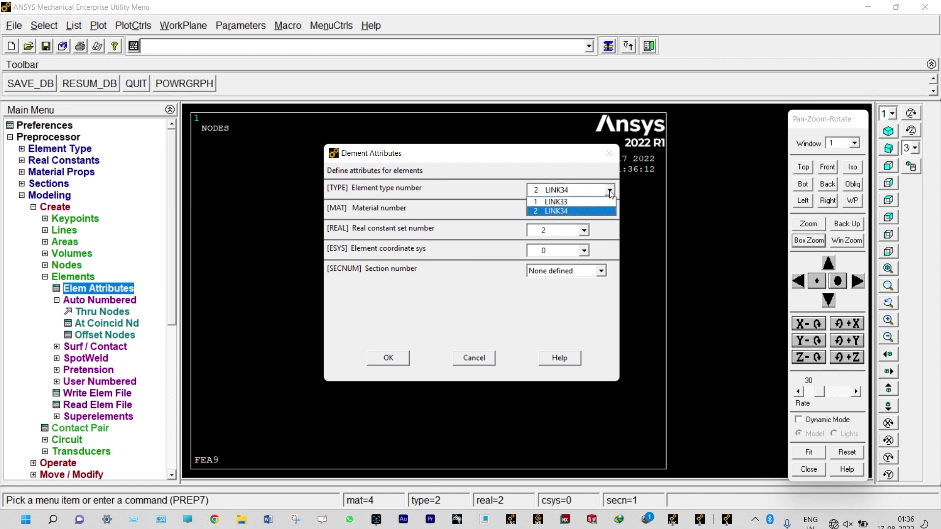
pyautogui.click(570, 201)
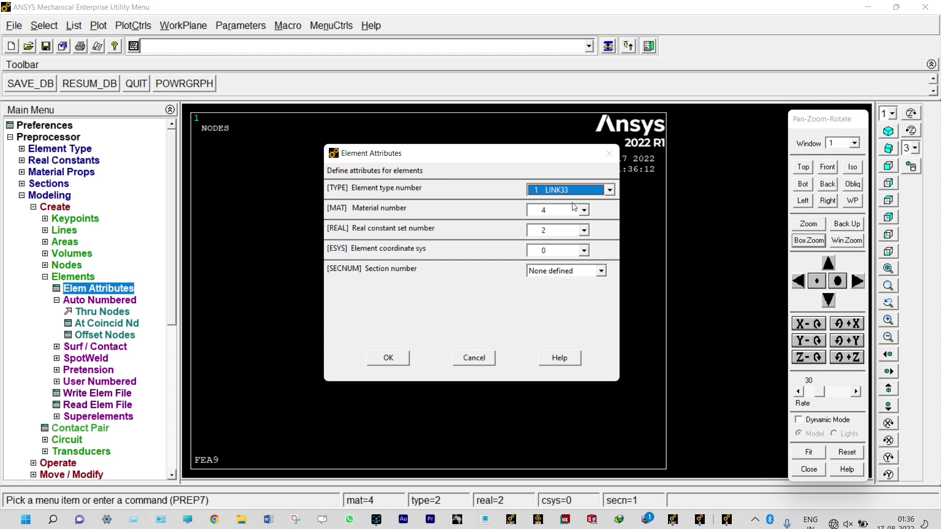
pyautogui.click(584, 210)
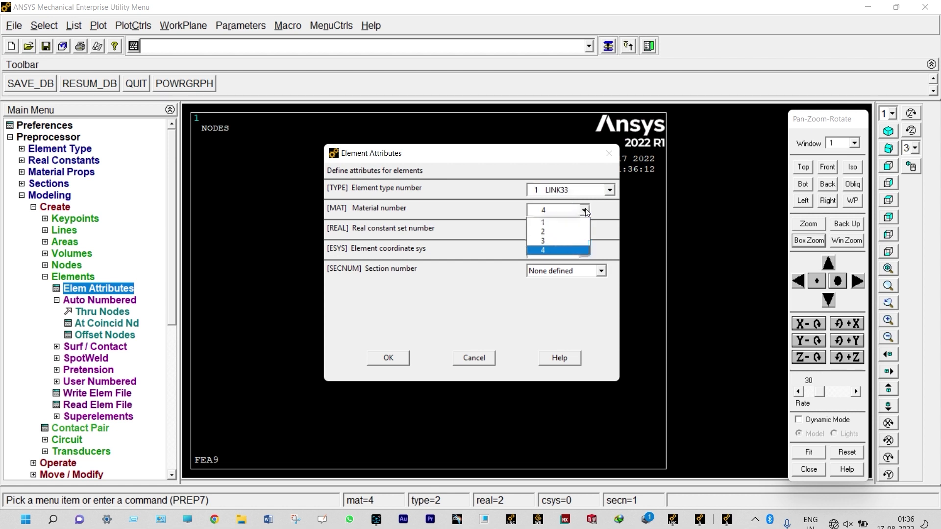
pyautogui.click(554, 223)
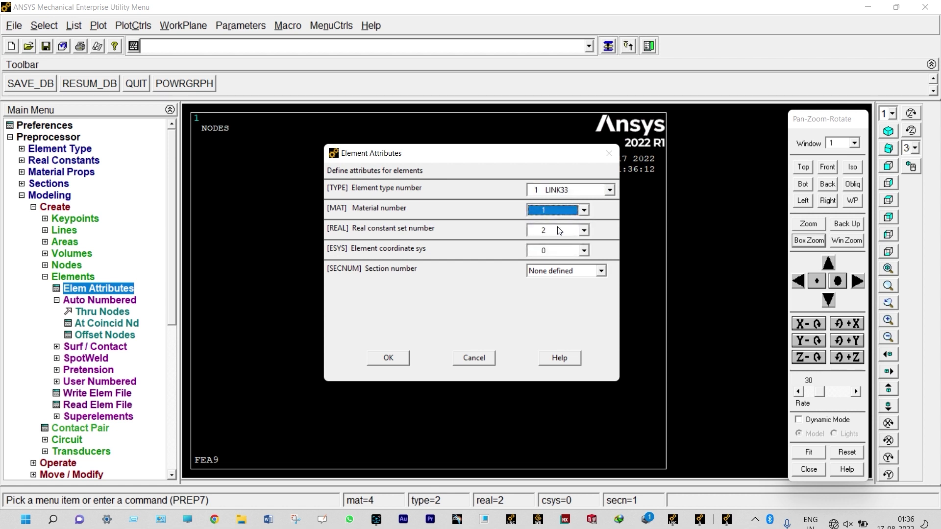
pyautogui.click(583, 230)
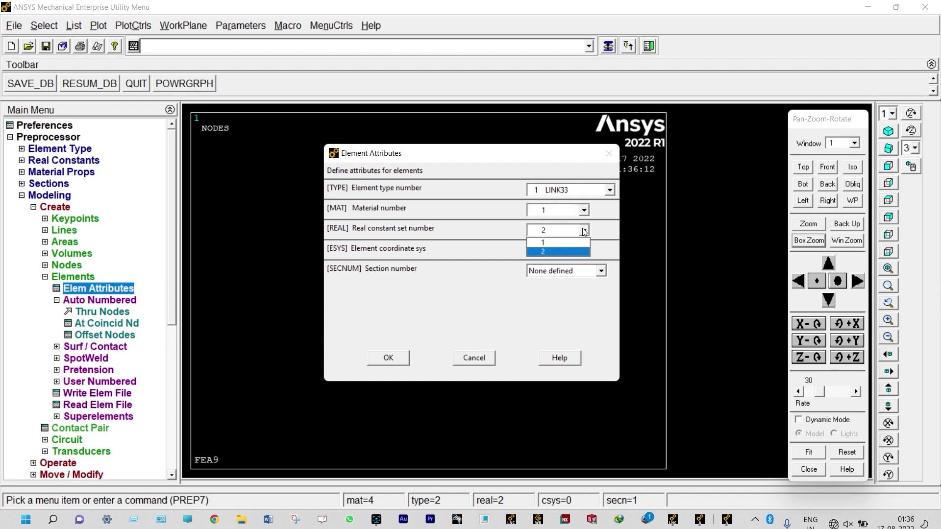
pyautogui.click(553, 242)
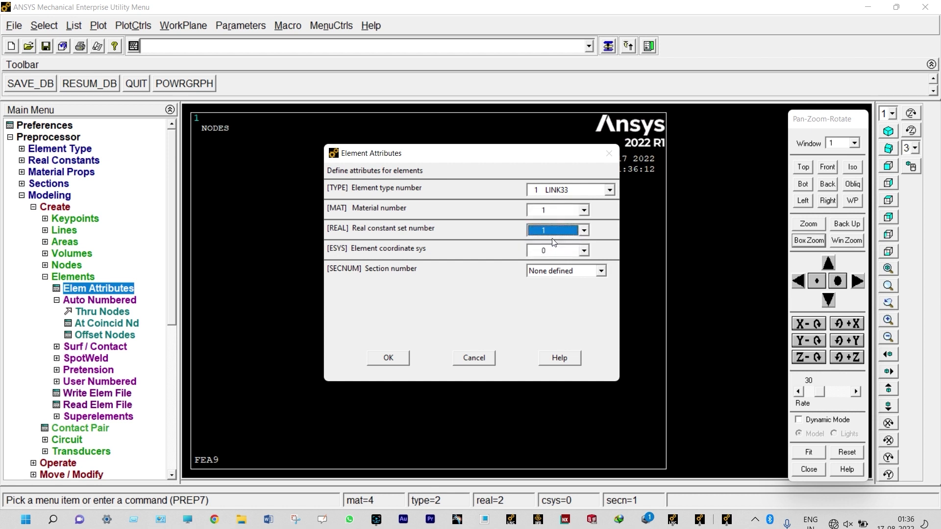
pyautogui.click(394, 358)
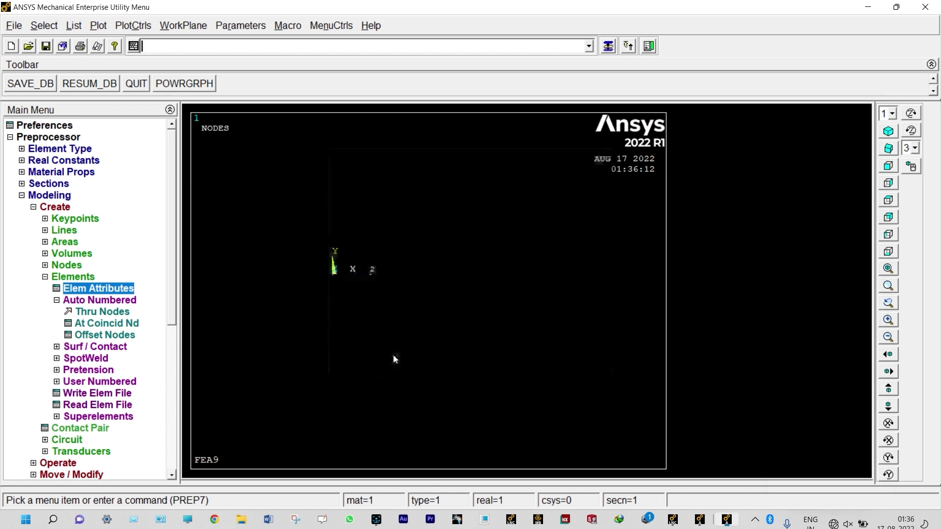
# Create the LINK33 conduction element of material 1 through nodes 2 and 3
pyautogui.click(104, 313)
pyautogui.click(376, 291)
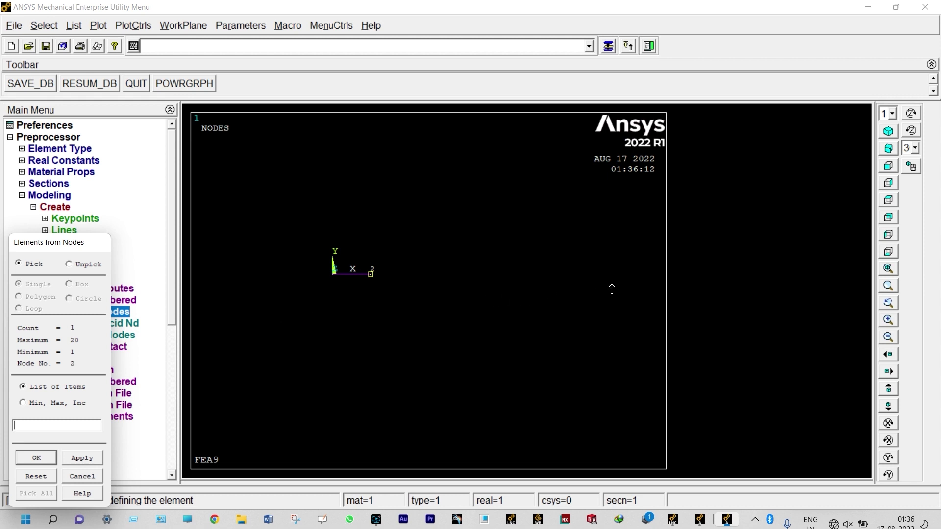
pyautogui.scroll(-2, 602, 287)
pyautogui.scroll(-4, 583, 283)
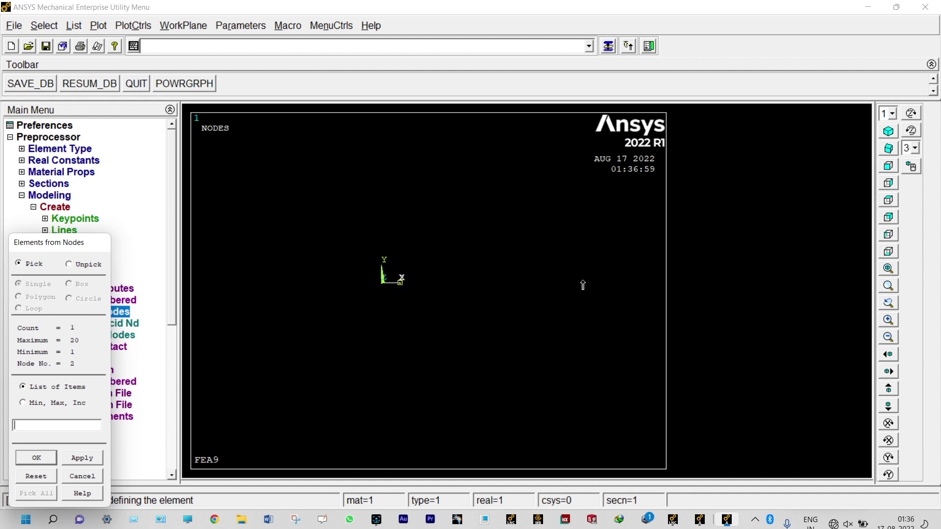
pyautogui.scroll(-4, 578, 289)
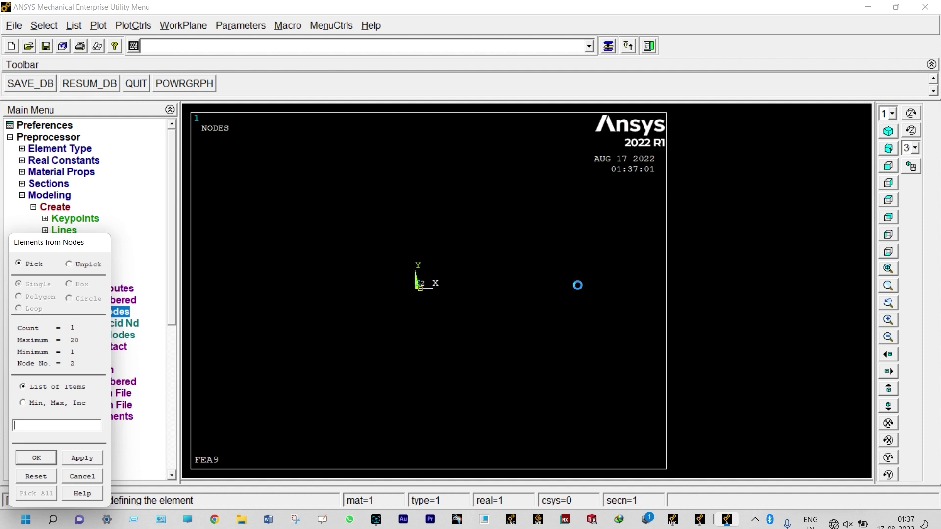
pyautogui.scroll(-1, 577, 289)
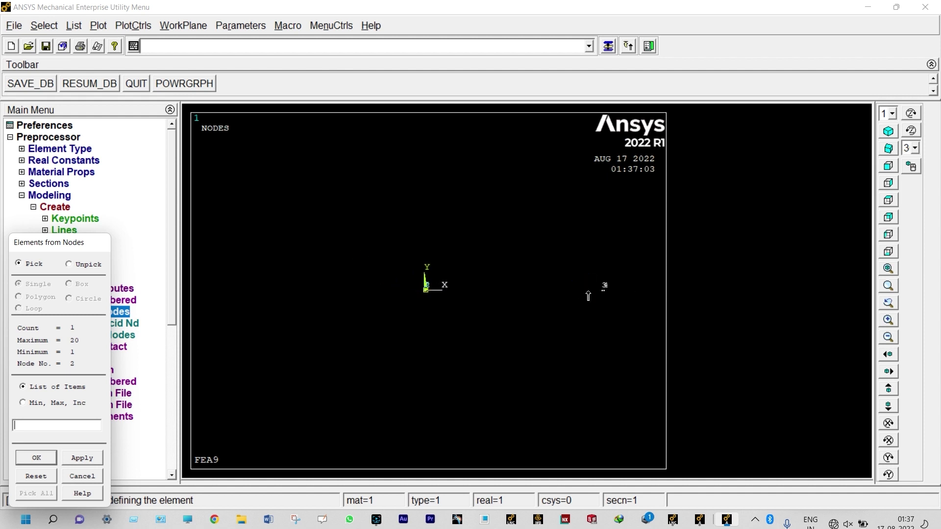
pyautogui.scroll(1, 617, 294)
pyautogui.click(133, 26)
pyautogui.click(139, 42)
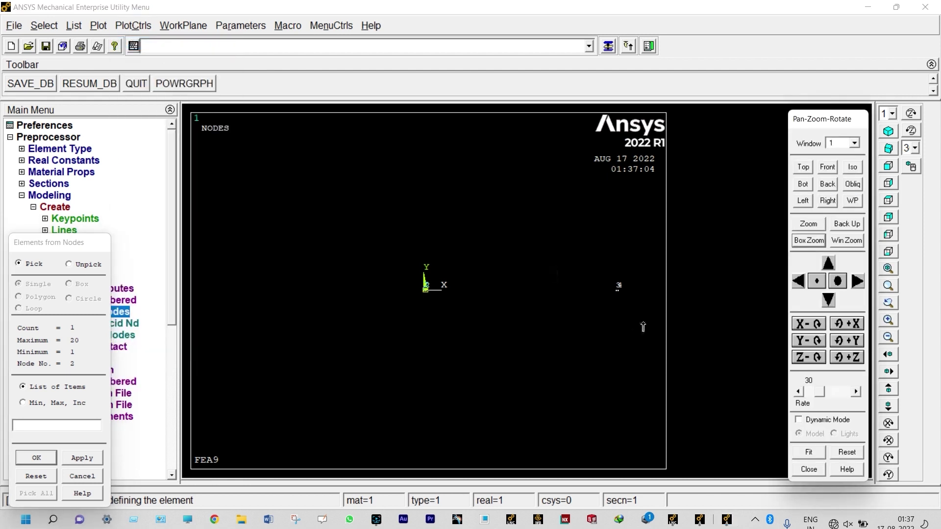
pyautogui.click(800, 240)
pyautogui.moveTo(632, 280); pyautogui.dragTo(610, 293)
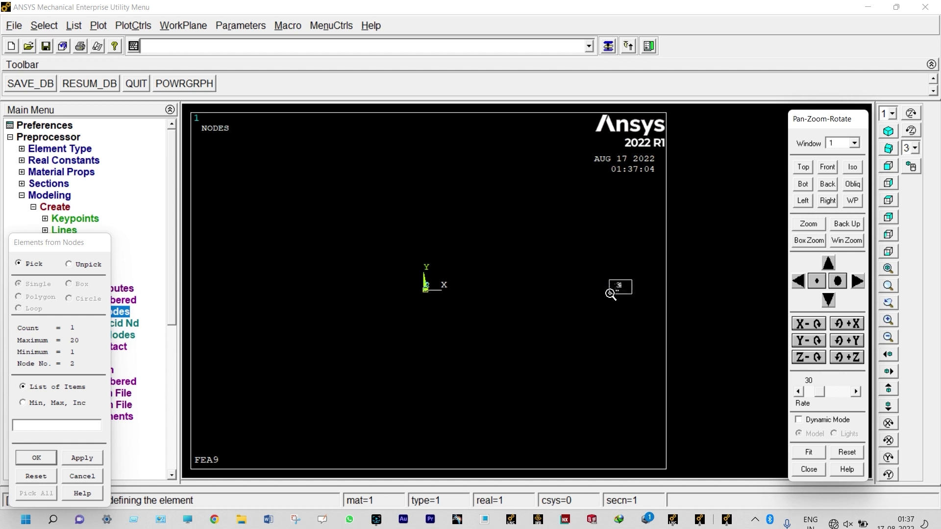
pyautogui.click(611, 294)
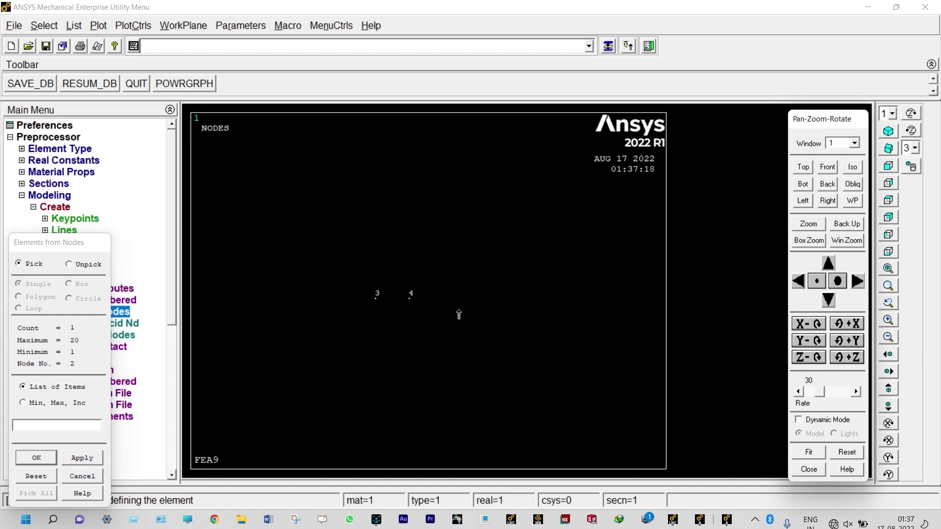
pyautogui.click(376, 297)
pyautogui.click(37, 458)
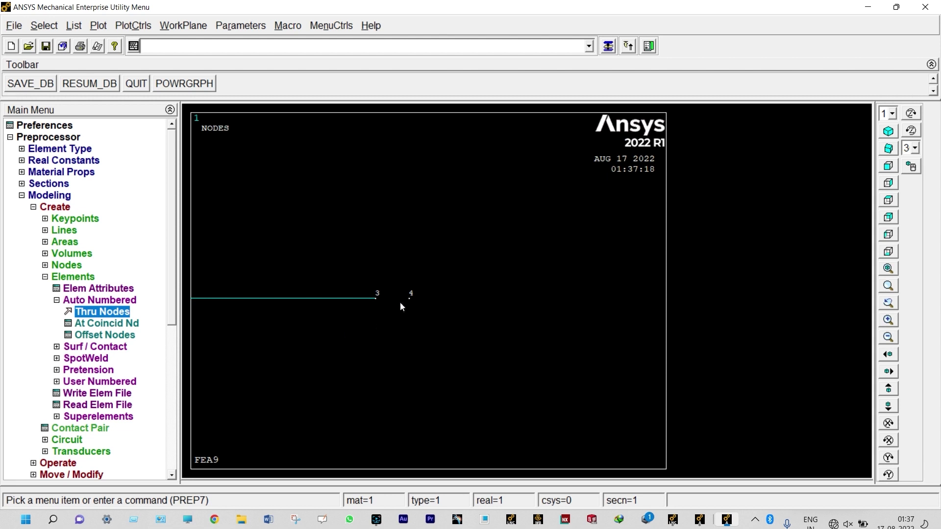
# Change the element attributes to material number 2, keeping LINK33 and real constant set 1
pyautogui.click(107, 289)
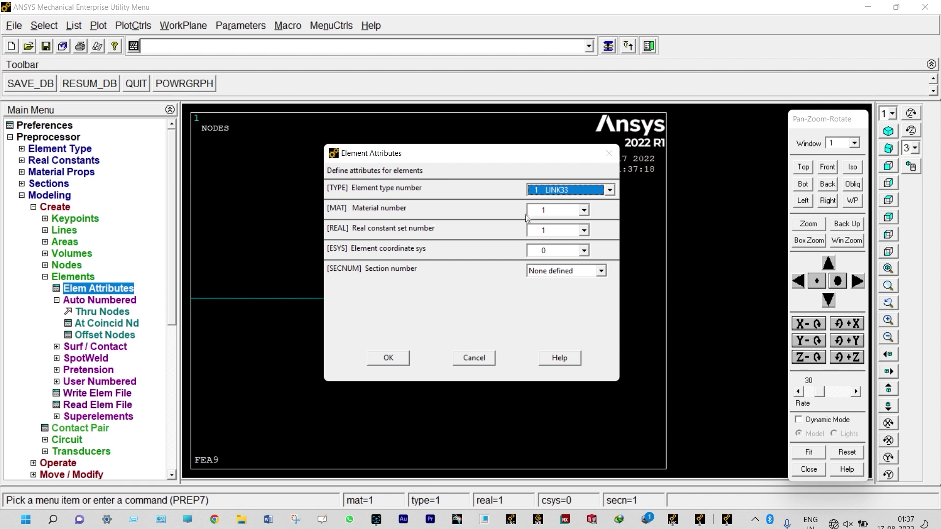
pyautogui.click(584, 210)
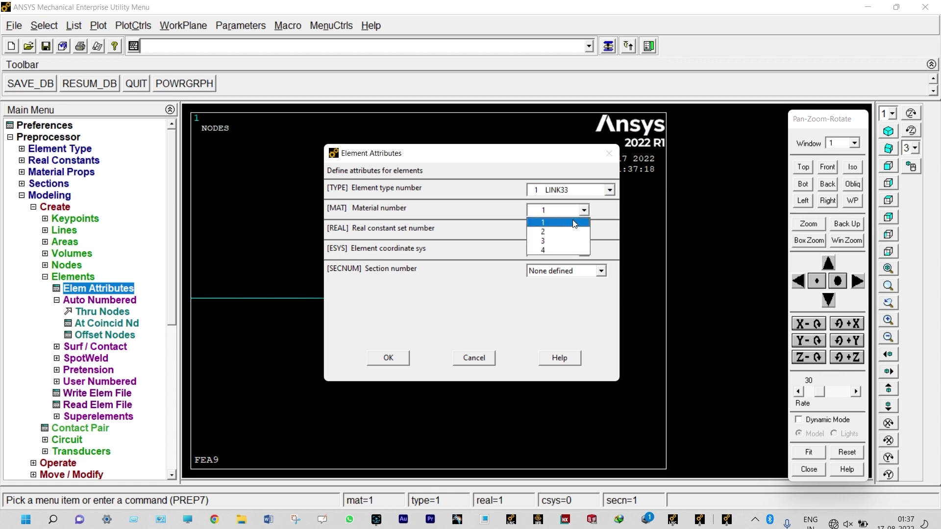
pyautogui.click(550, 233)
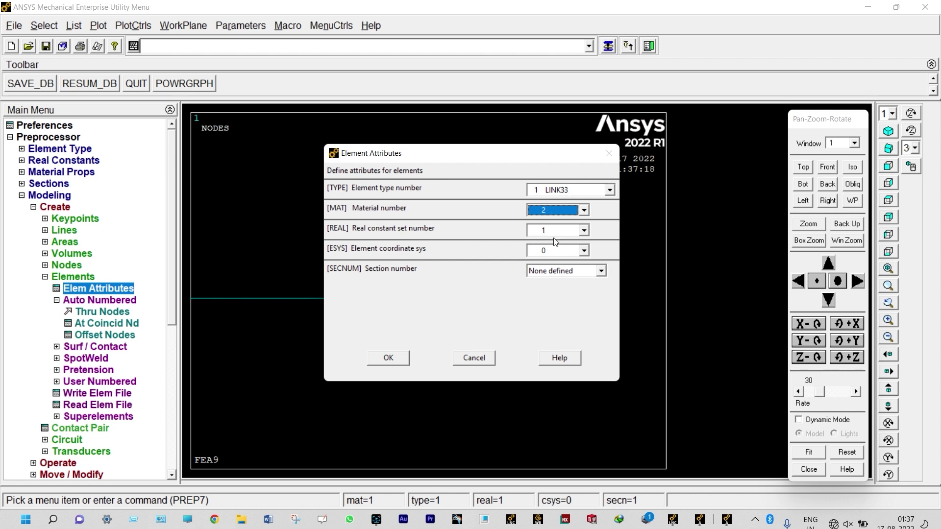
pyautogui.click(388, 357)
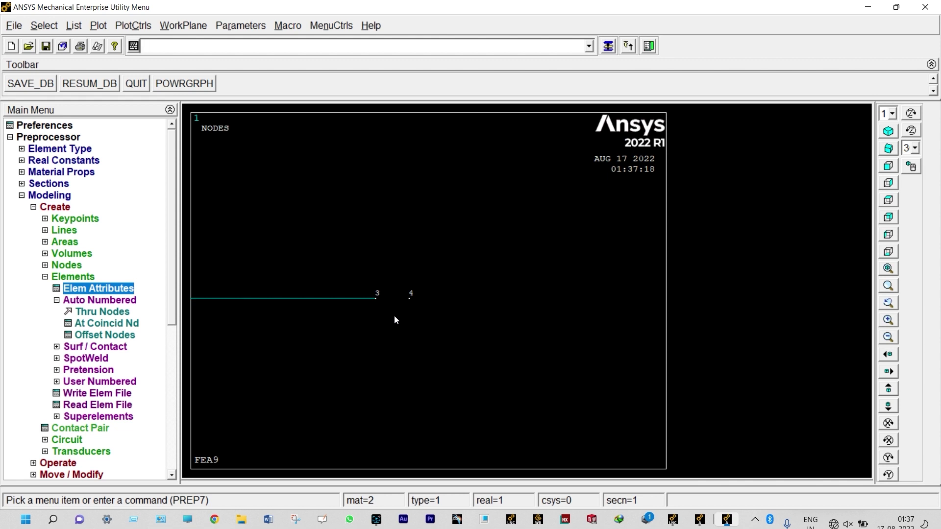
# Create the LINK33 element of material 2 through nodes 3 and 4
pyautogui.click(108, 315)
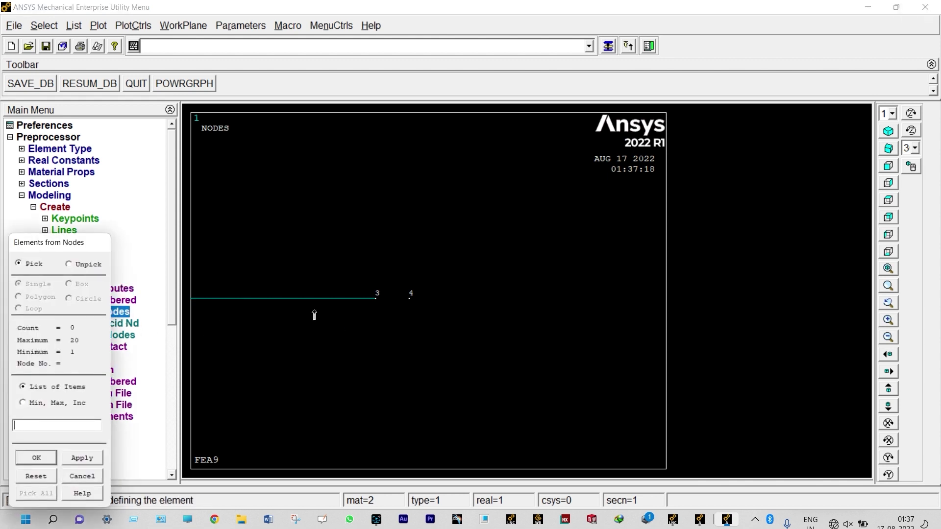
pyautogui.click(375, 312)
pyautogui.click(406, 312)
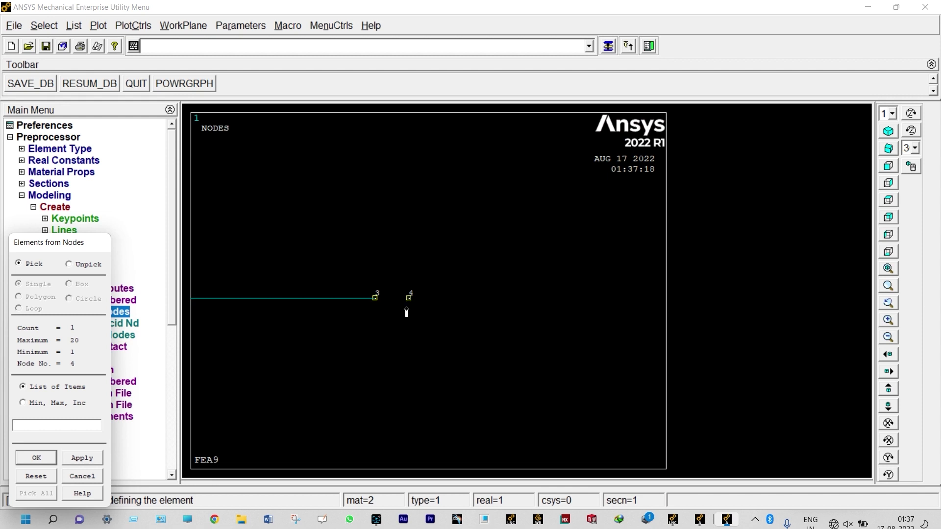
pyautogui.click(39, 458)
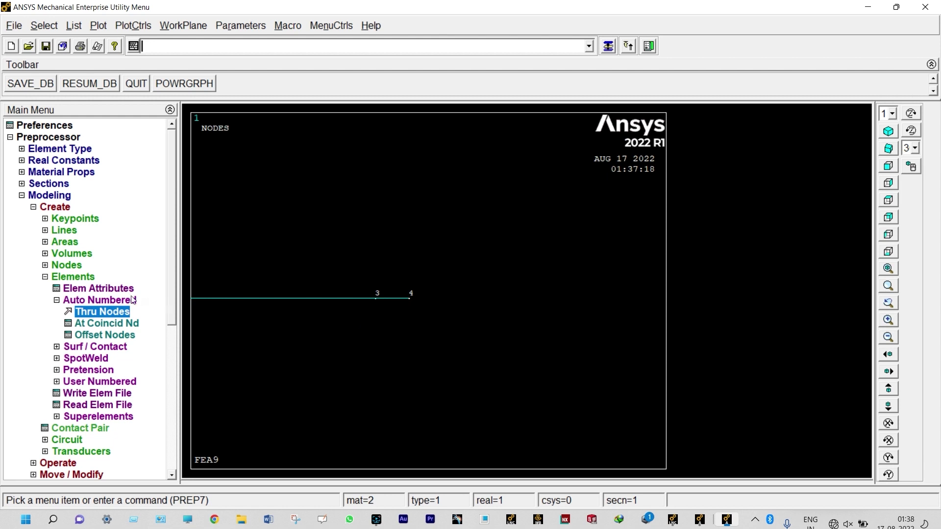
# Change the element attributes to material number 3, keeping LINK33 and real constant set 1
pyautogui.click(112, 293)
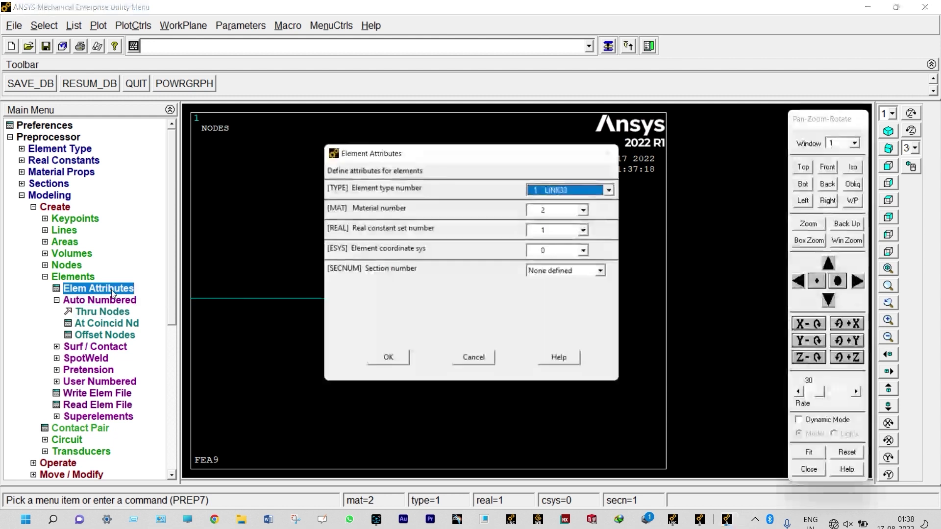
pyautogui.moveTo(373, 158); pyautogui.dragTo(372, 155)
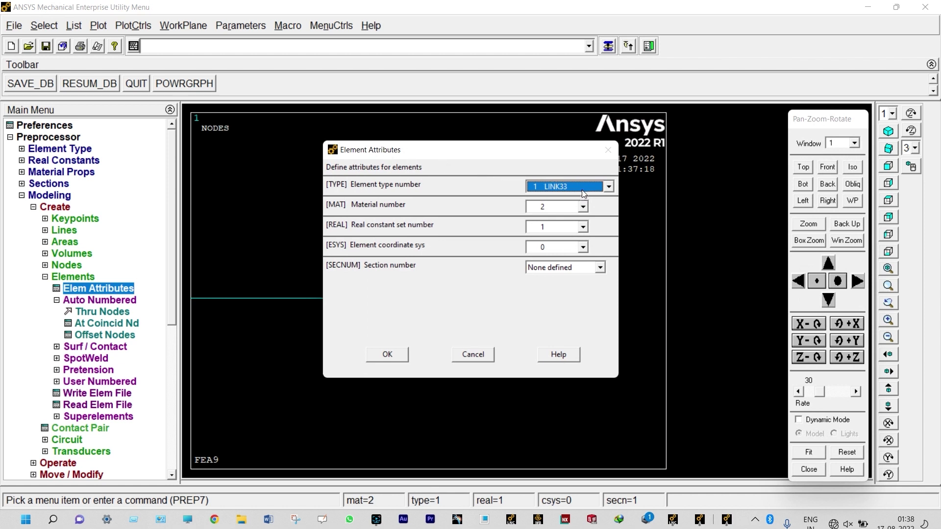
pyautogui.click(583, 208)
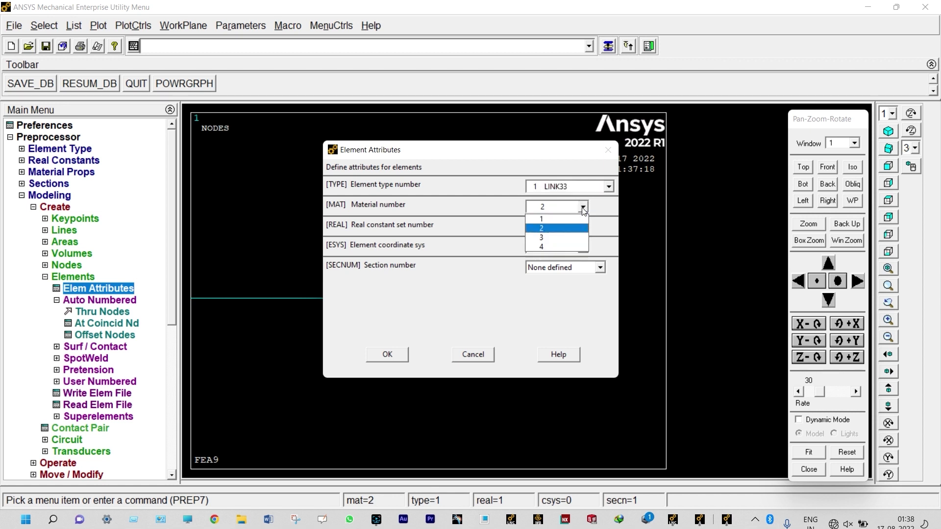
pyautogui.click(556, 238)
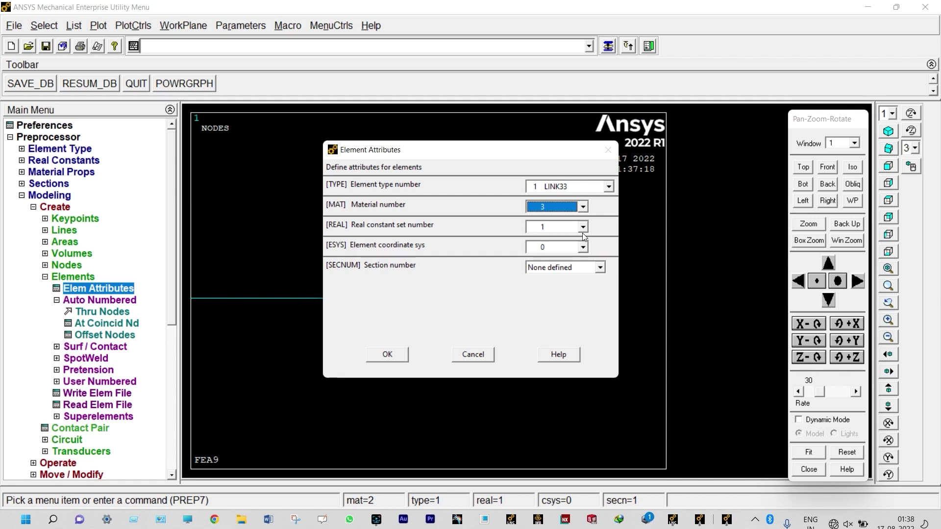
pyautogui.click(391, 354)
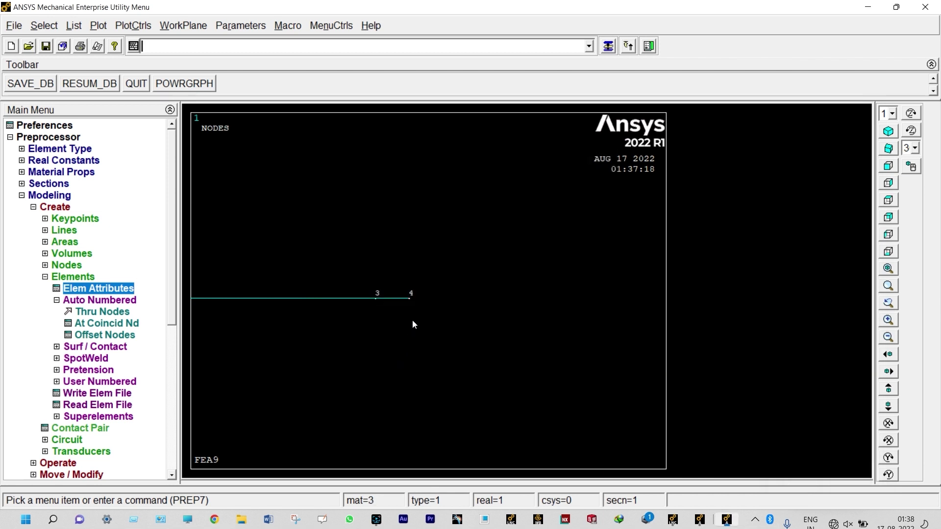
# Create the LINK33 element of material 3 through nodes 4 and 5
pyautogui.click(119, 312)
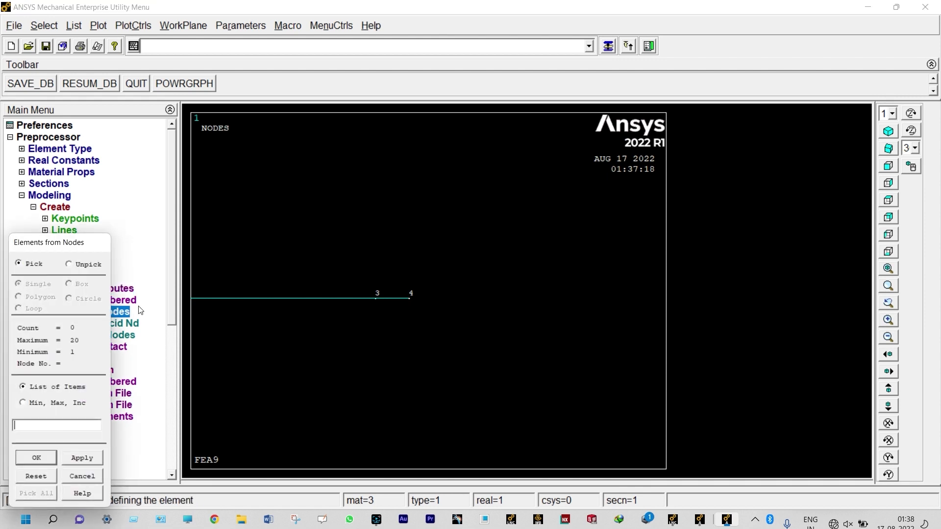
pyautogui.click(412, 311)
pyautogui.keyDown('ctrl'); pyautogui.moveTo(521, 301); pyautogui.dragTo(616, 290, button='right'); pyautogui.keyUp('ctrl')
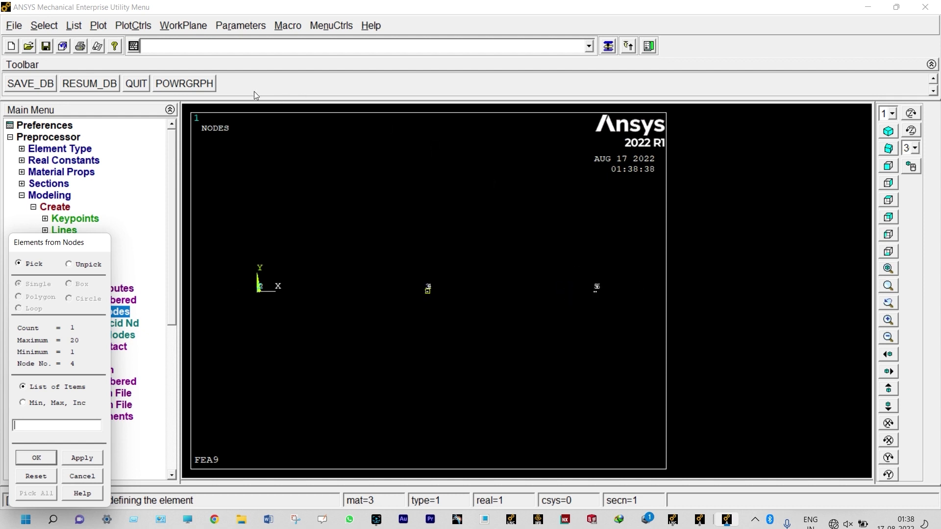
pyautogui.click(138, 28)
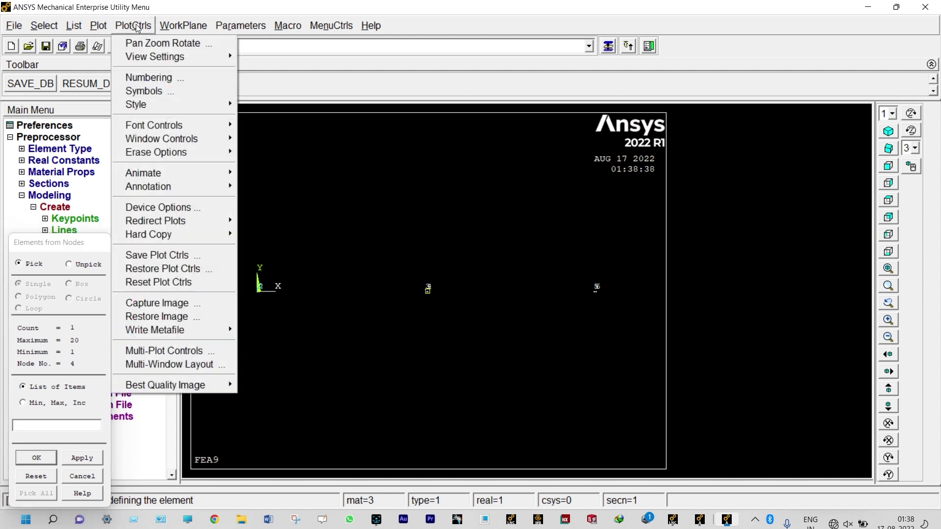
pyautogui.click(146, 40)
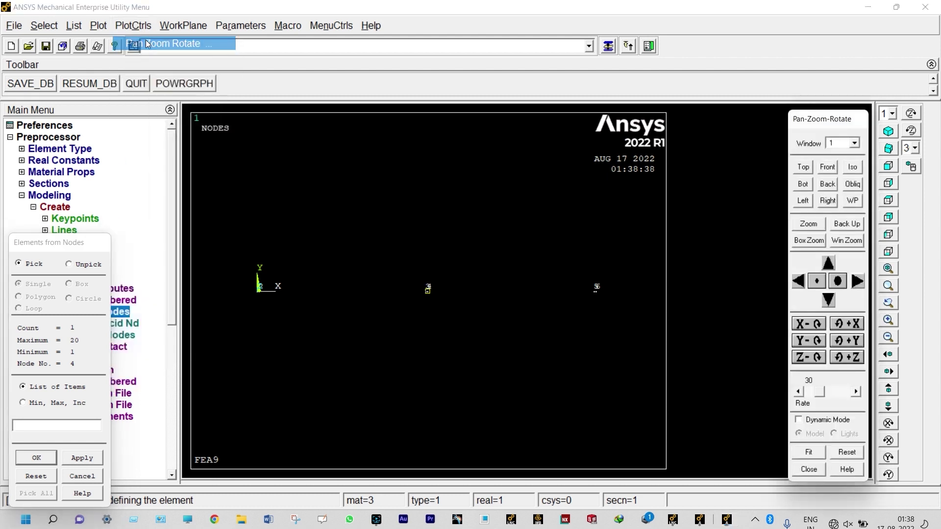
pyautogui.click(809, 240)
pyautogui.moveTo(618, 280); pyautogui.dragTo(586, 300)
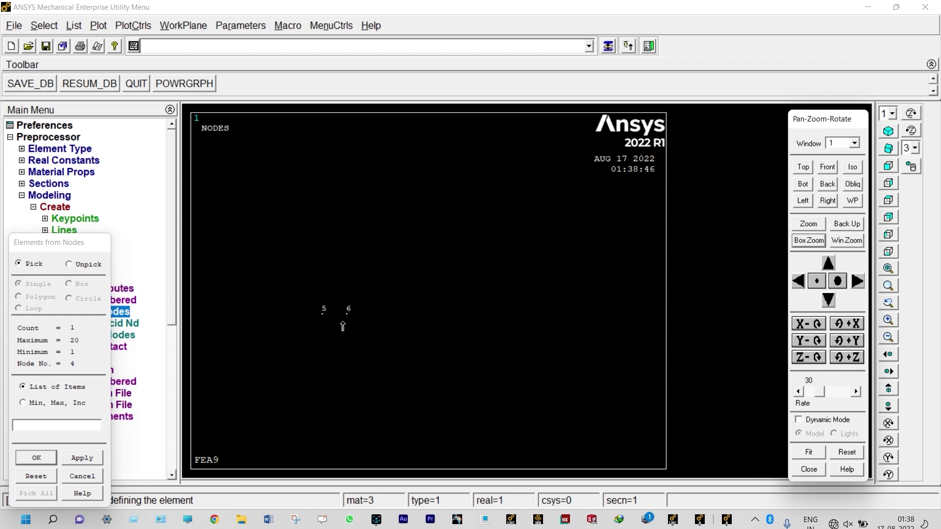
pyautogui.click(323, 319)
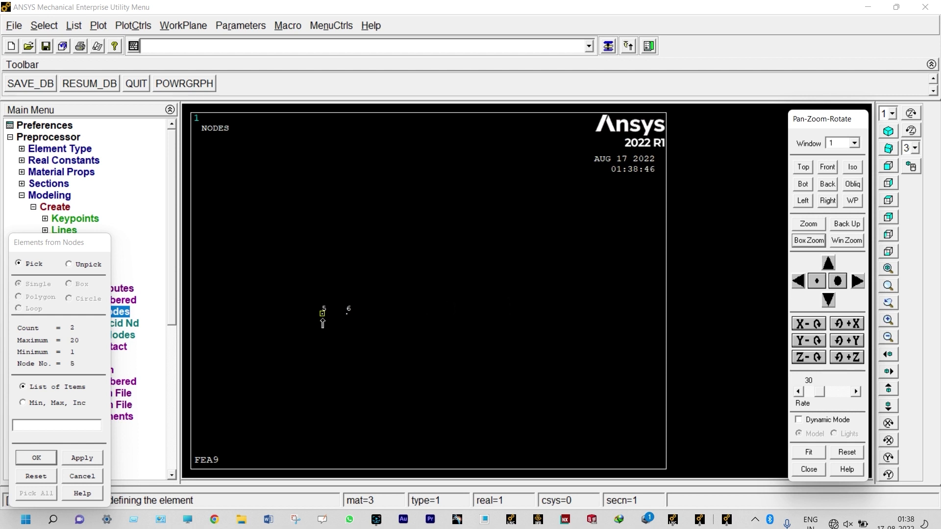
pyautogui.click(36, 457)
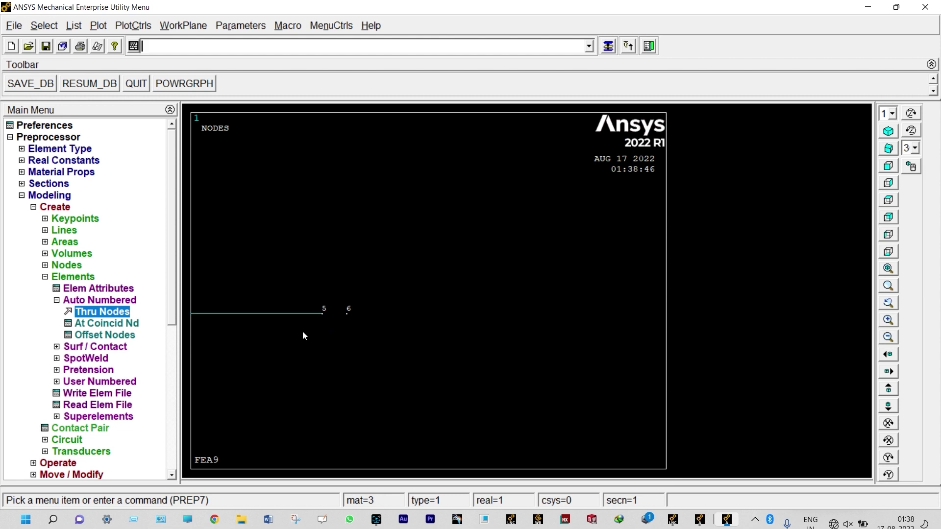
# Set the element attributes to element type 2 LINK34, material number 4 and real constant set 2
pyautogui.click(116, 291)
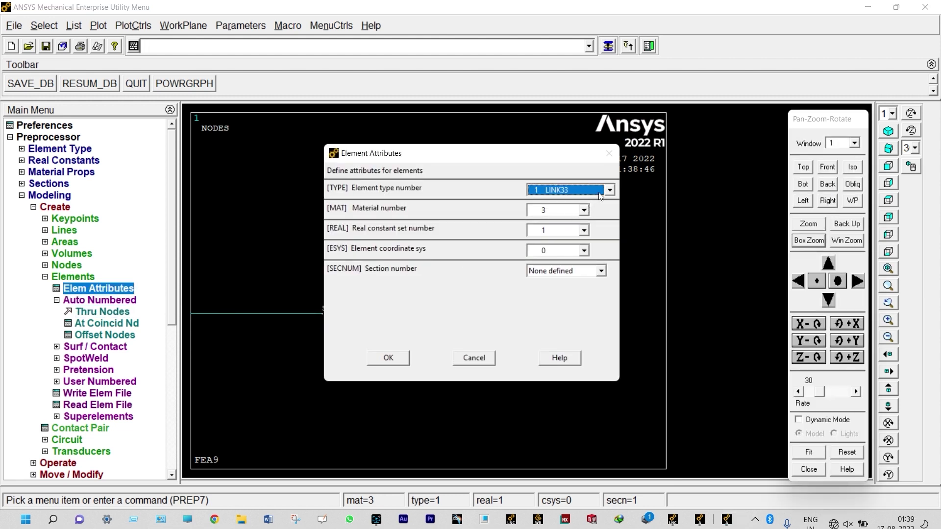
pyautogui.click(609, 191)
pyautogui.click(577, 211)
pyautogui.click(587, 211)
pyautogui.click(558, 249)
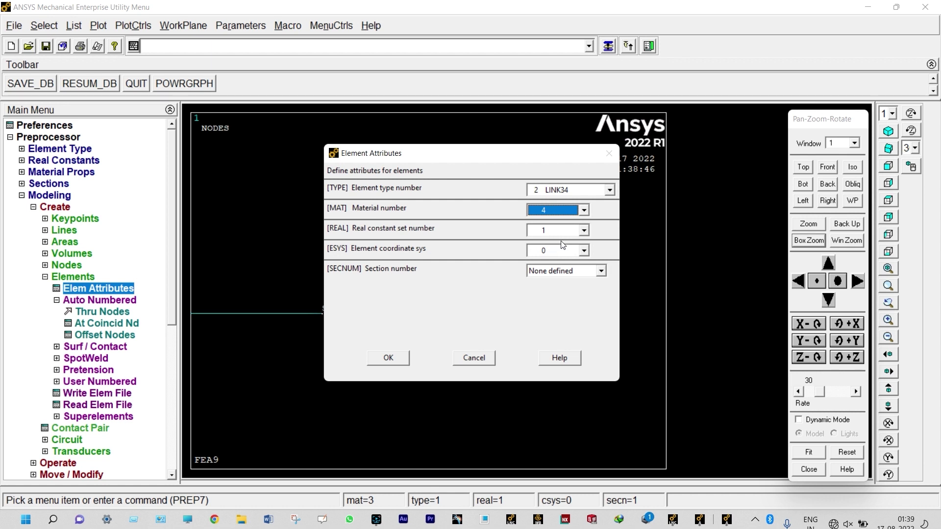
pyautogui.click(584, 230)
pyautogui.click(550, 250)
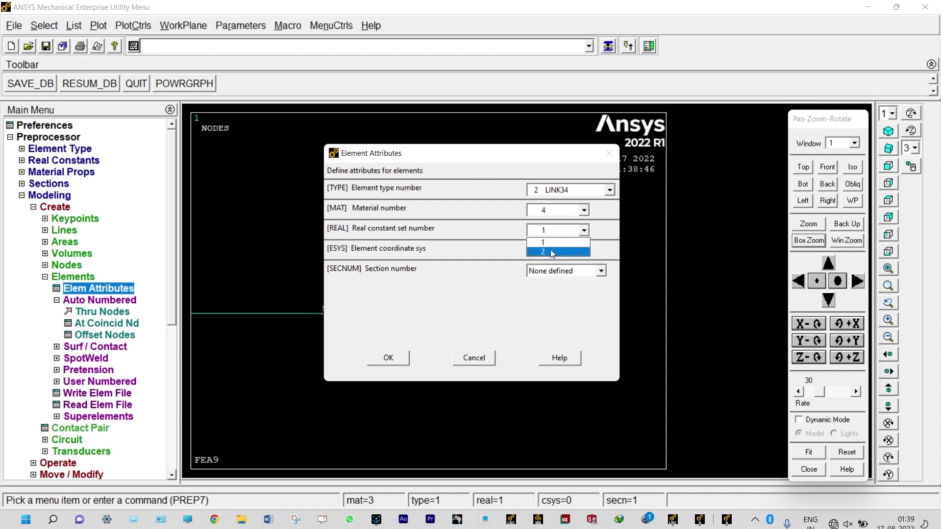
pyautogui.click(395, 359)
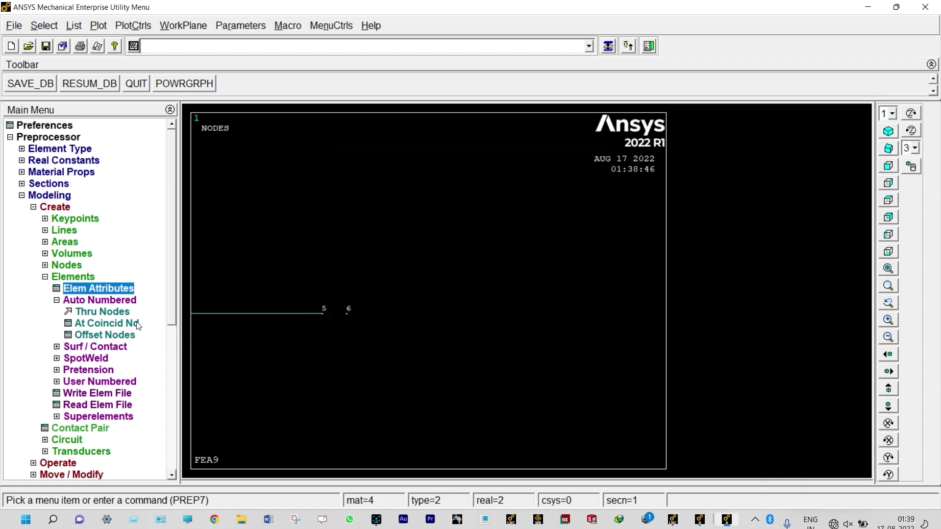
# Create the LINK34 element of material 4 through nodes 5 and 6
pyautogui.click(118, 315)
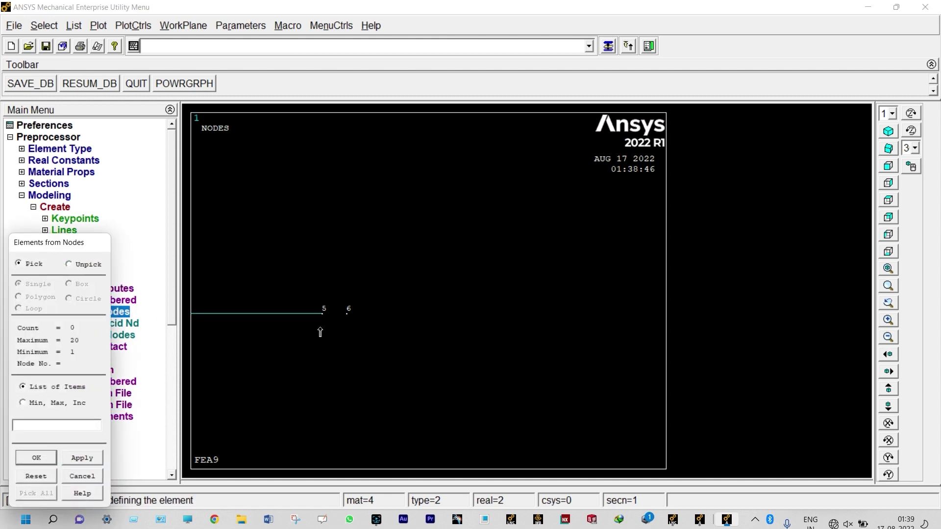
pyautogui.click(357, 325)
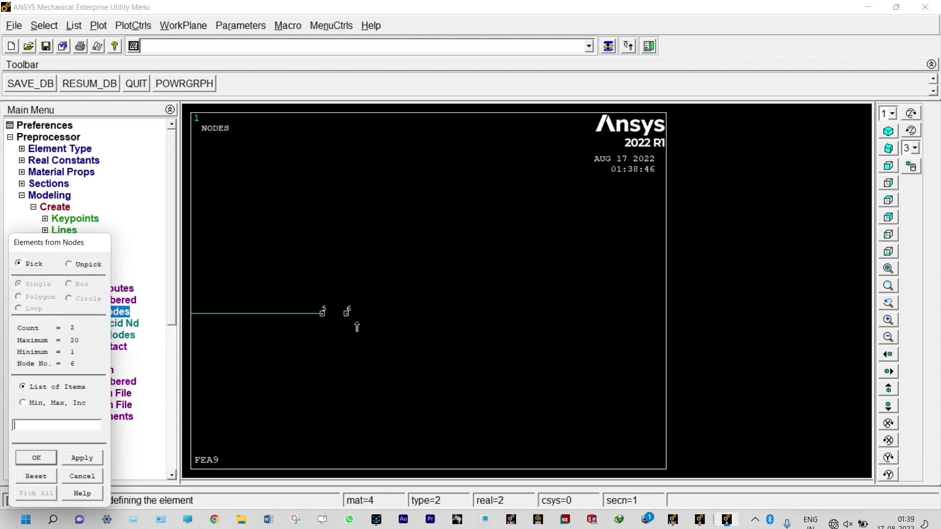
pyautogui.click(48, 460)
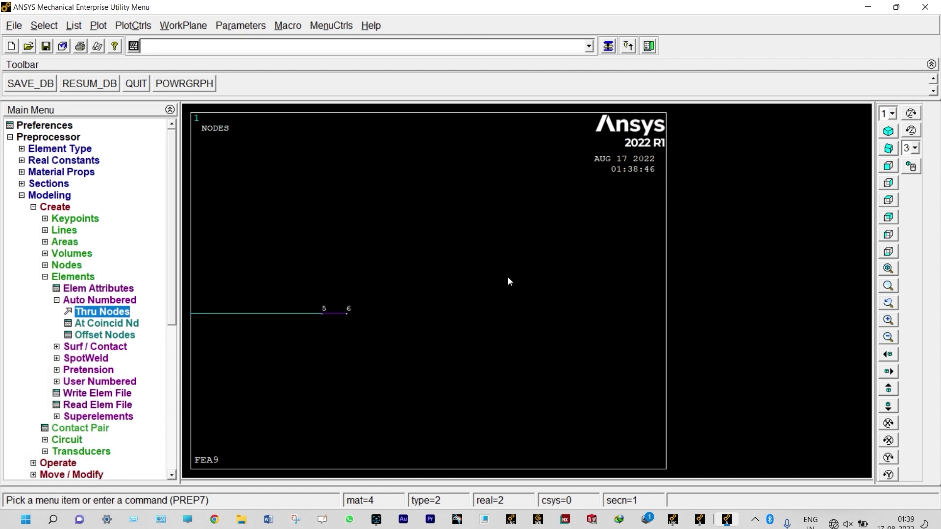
# Fit the whole model in the graphics window and plot its elements
pyautogui.click(183, 27)
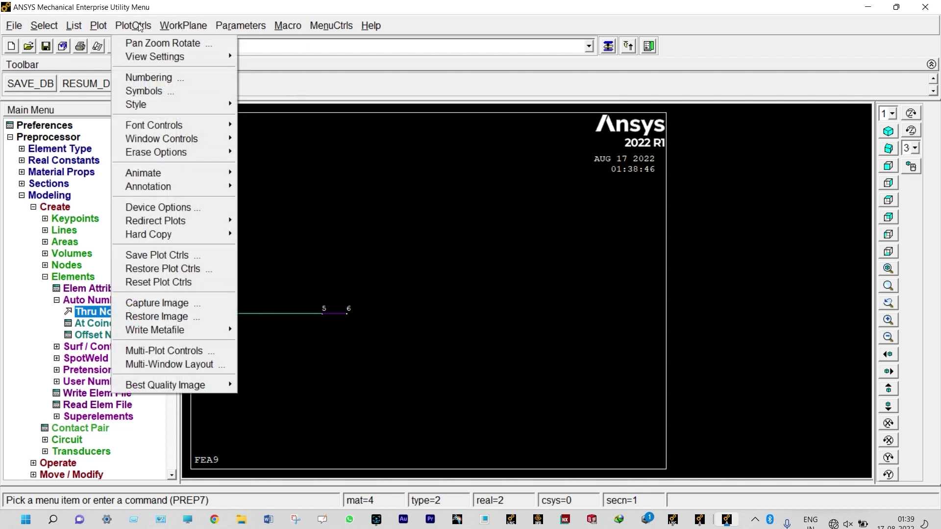
pyautogui.click(138, 42)
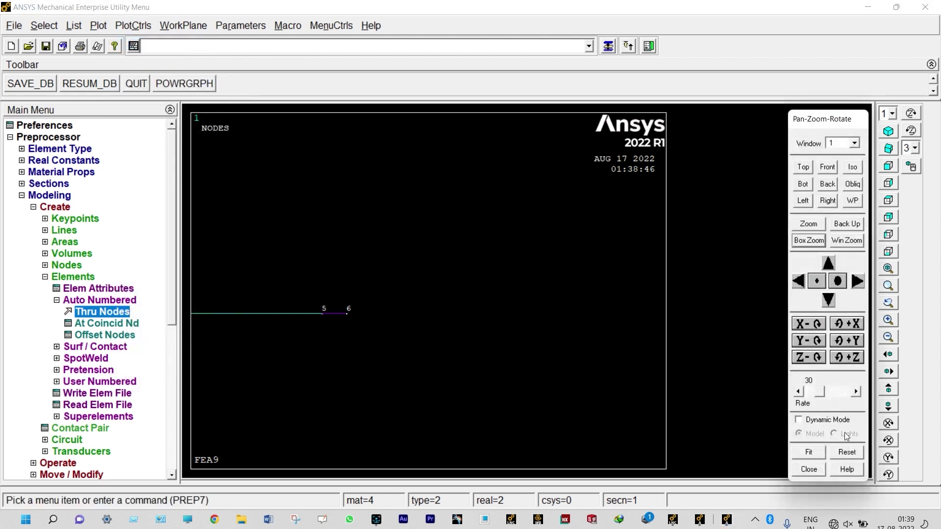
pyautogui.click(809, 452)
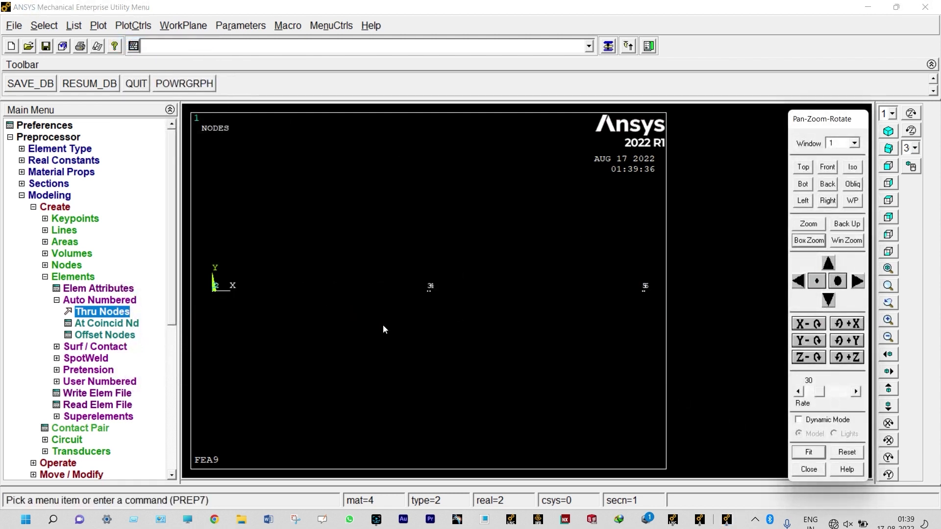
pyautogui.click(98, 26)
pyautogui.click(116, 151)
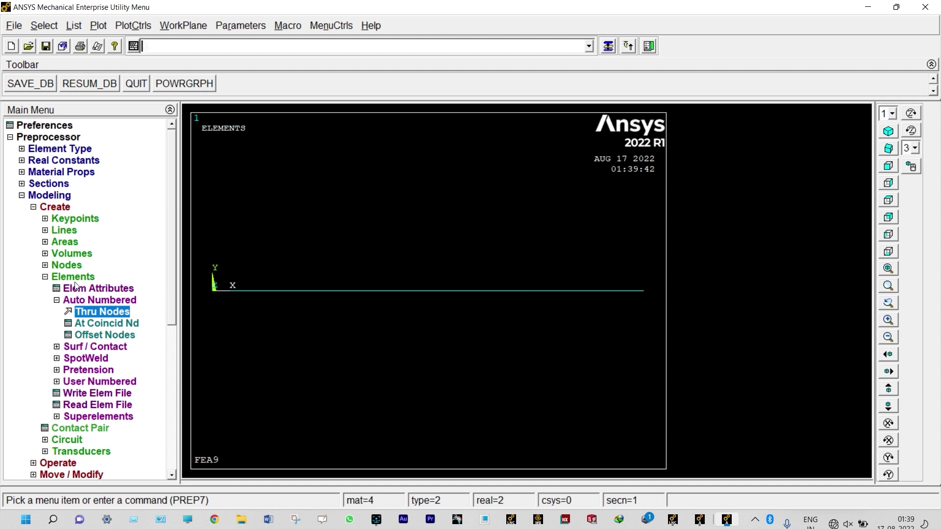
# Define a new analysis of type Steady-State for the loads
pyautogui.click(49, 278)
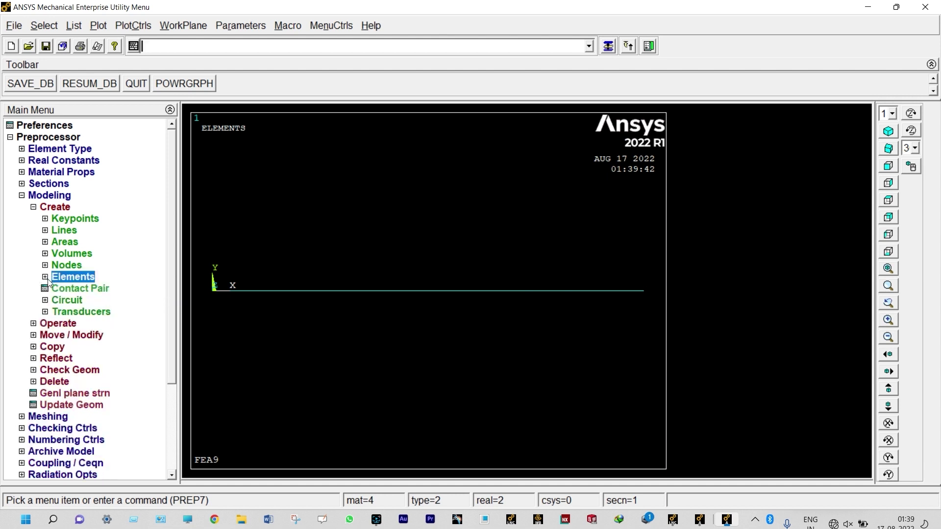
pyautogui.click(21, 196)
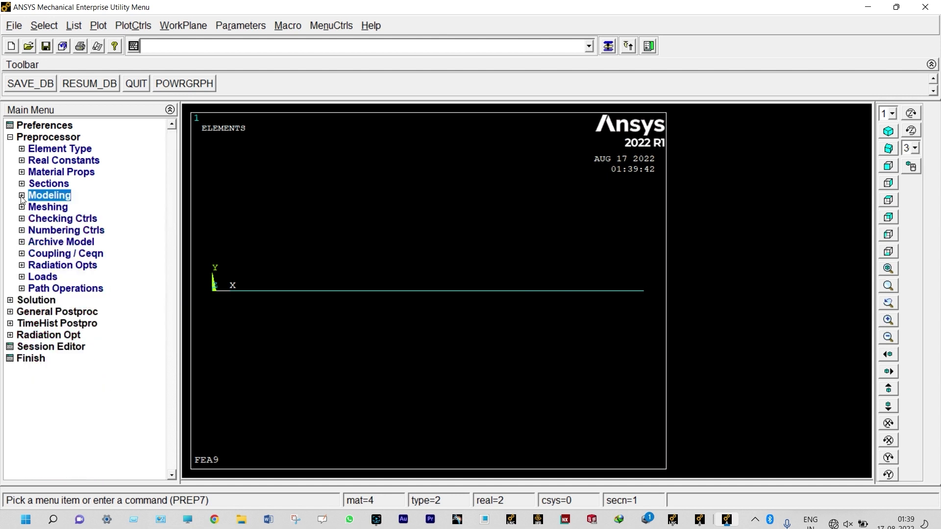
pyautogui.click(39, 277)
pyautogui.click(49, 289)
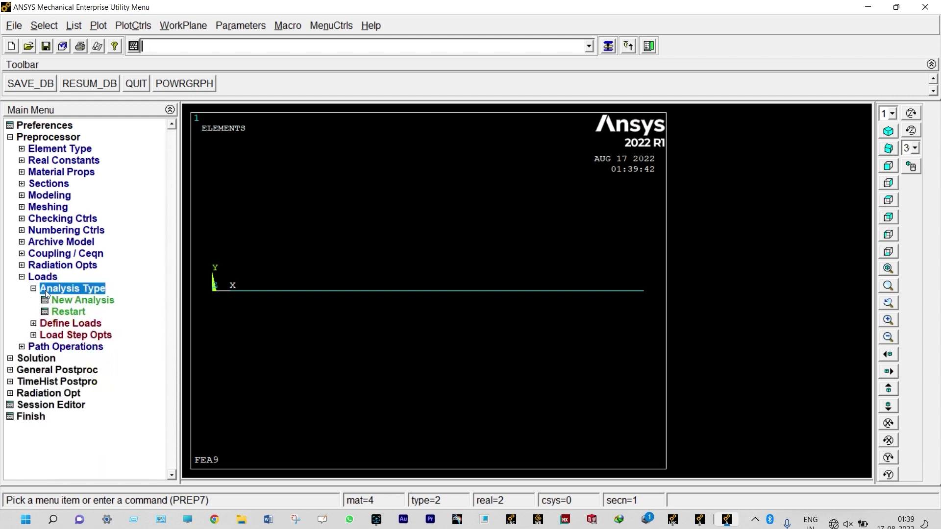
pyautogui.click(63, 301)
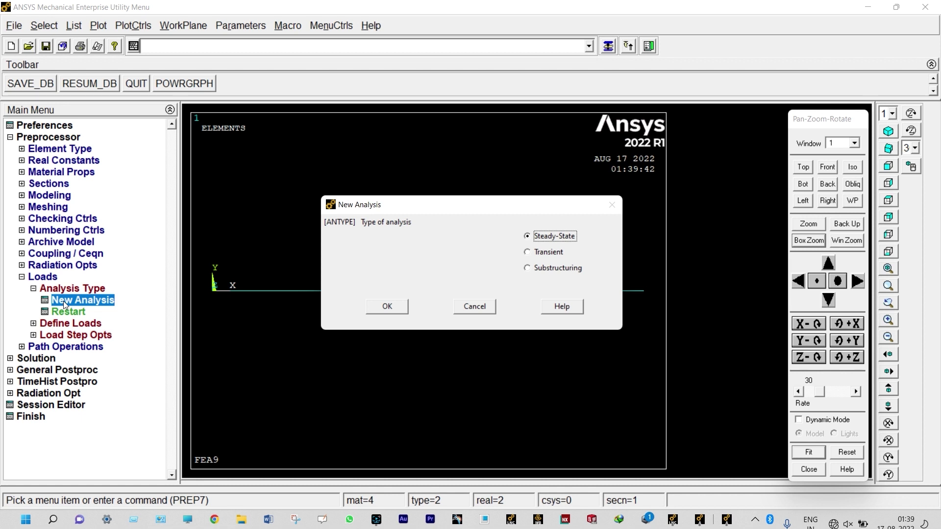
pyautogui.click(388, 304)
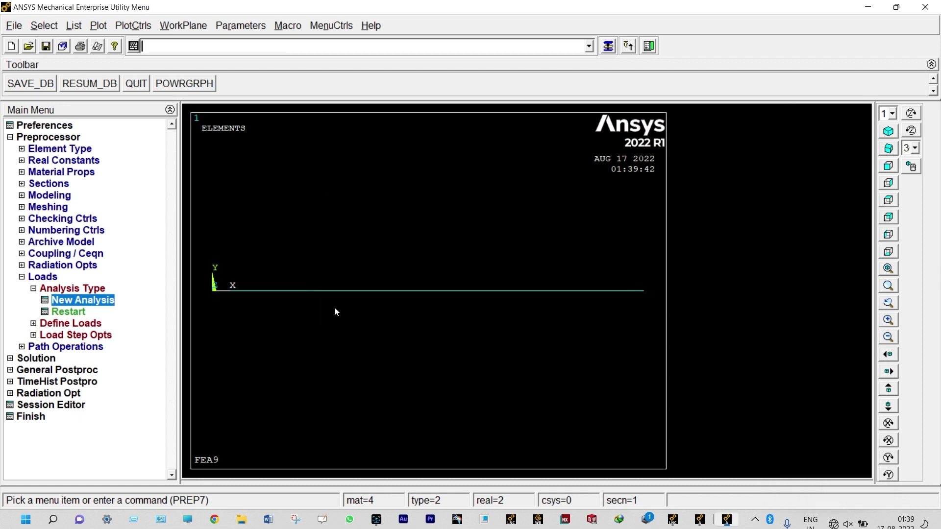
# Expand the thermal temperature load options and plot the model's nodes
pyautogui.click(92, 323)
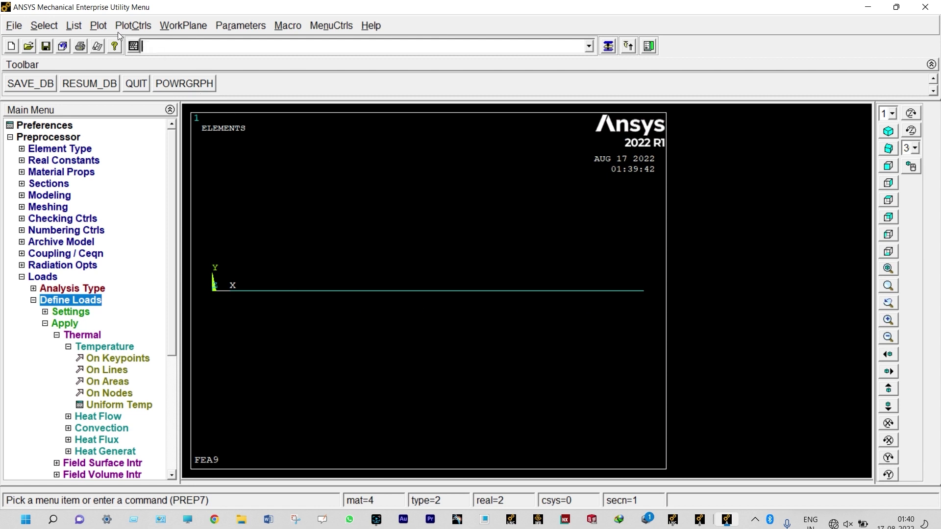
pyautogui.click(97, 30)
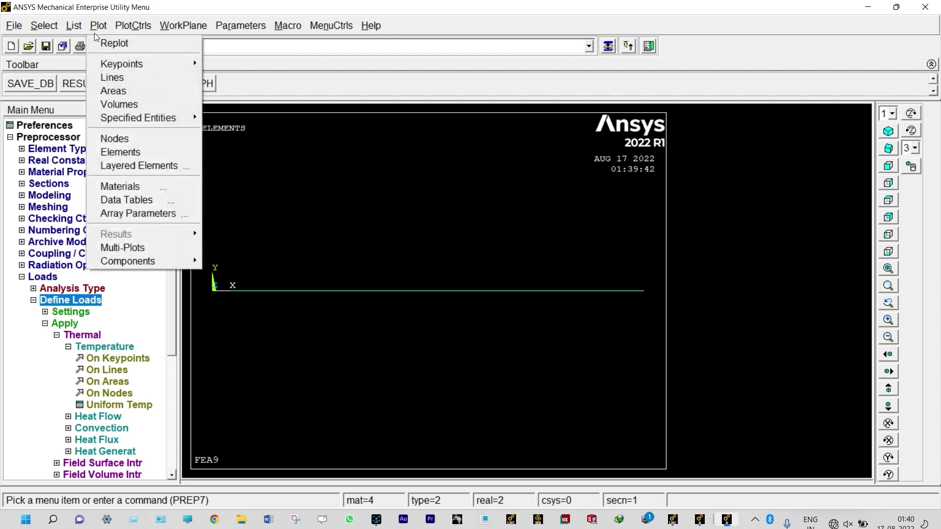
pyautogui.click(112, 139)
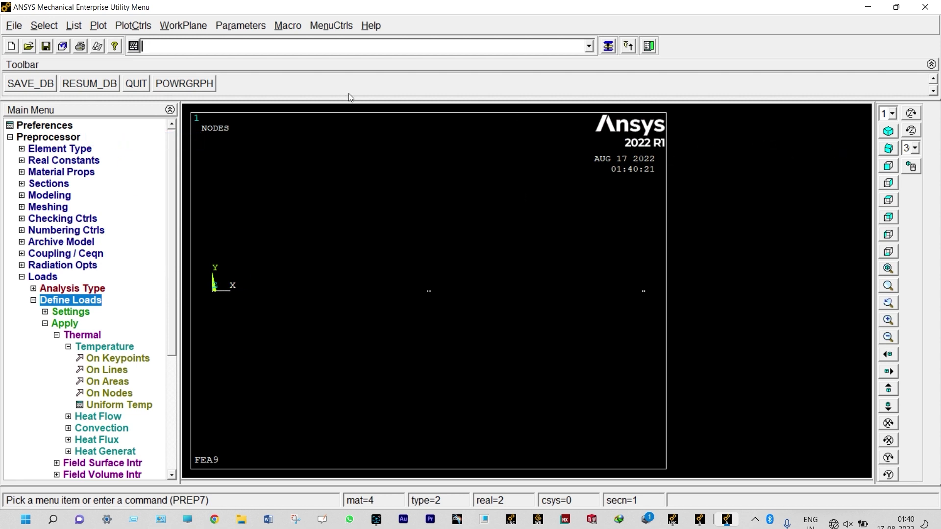
# Apply the inner fluid temperature to node 1 at the origin as a constant TEMP load
pyautogui.click(147, 26)
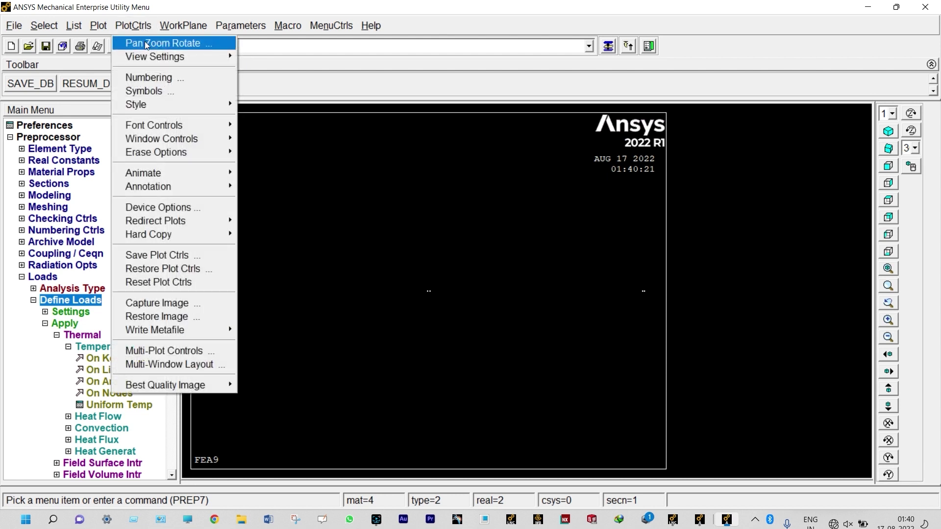
pyautogui.click(147, 45)
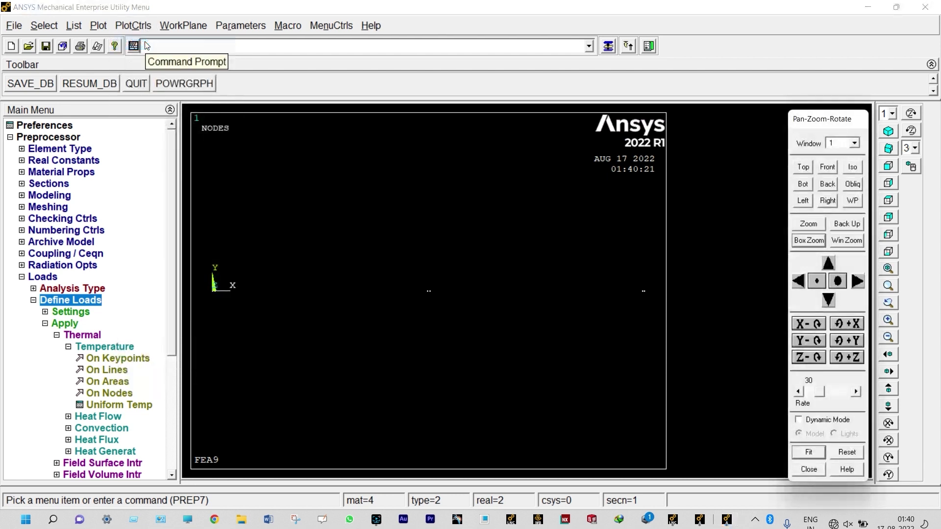
pyautogui.click(804, 241)
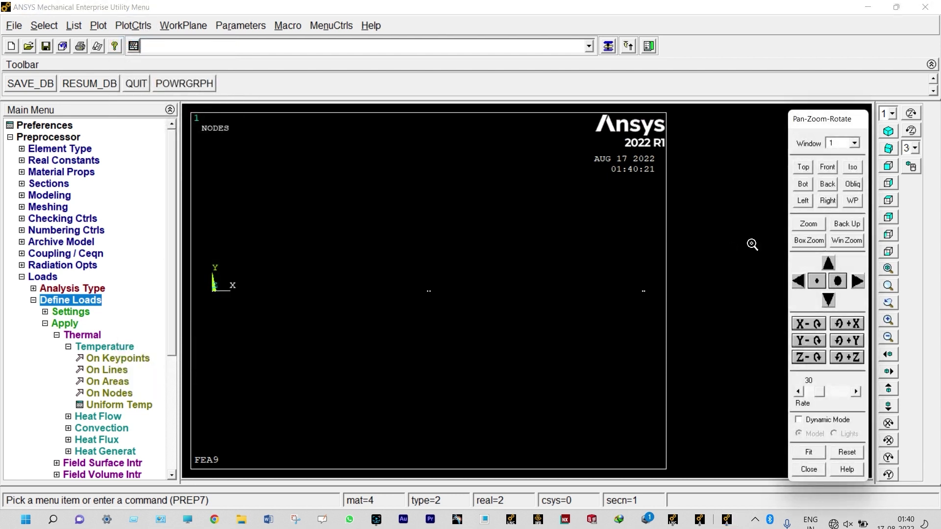
pyautogui.click(205, 281)
pyautogui.click(229, 300)
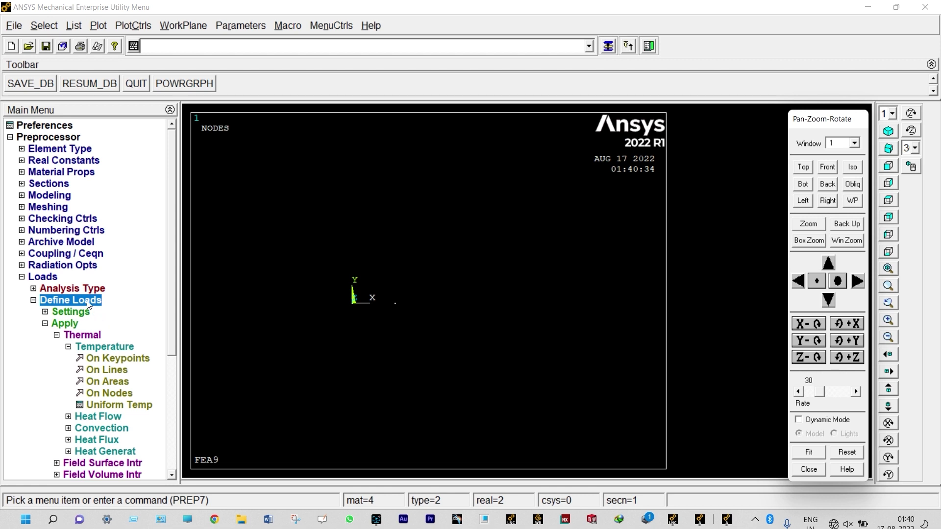
pyautogui.click(117, 394)
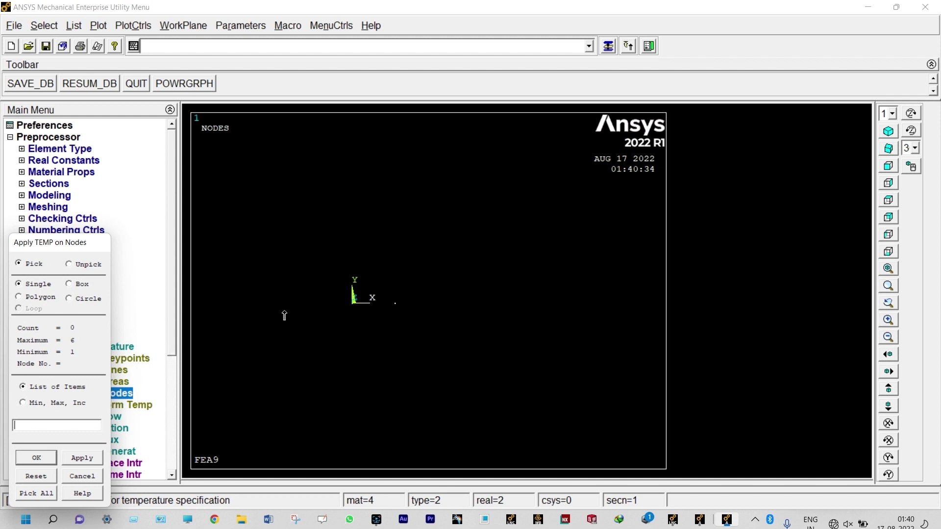
pyautogui.click(352, 303)
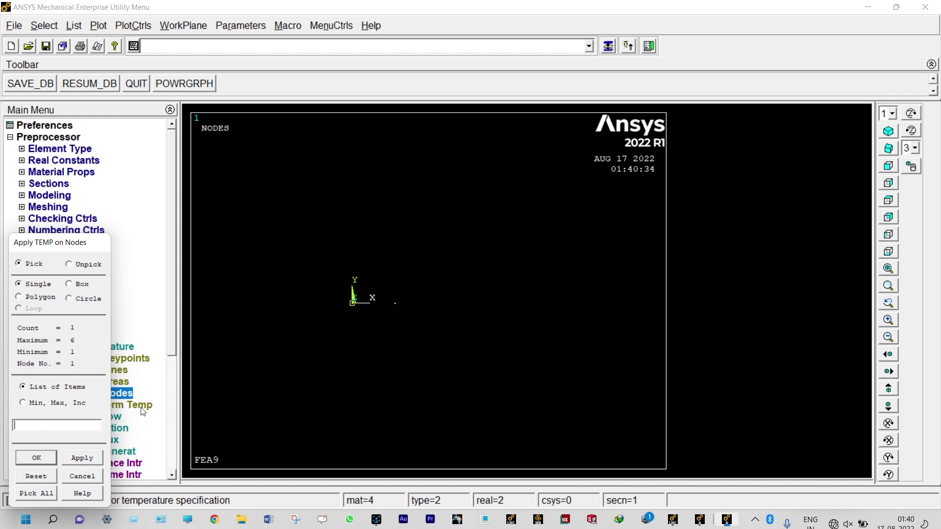
pyautogui.click(37, 459)
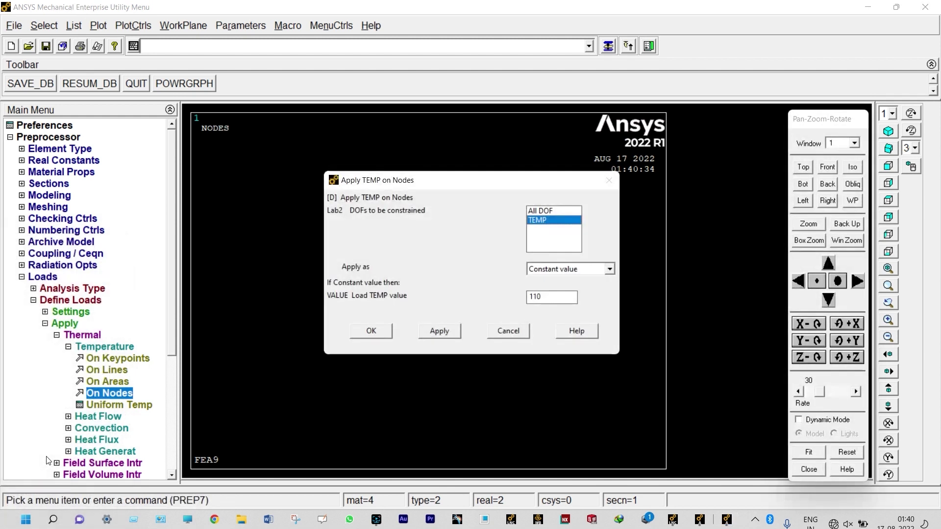
pyautogui.doubleClick(545, 294)
pyautogui.write('80')
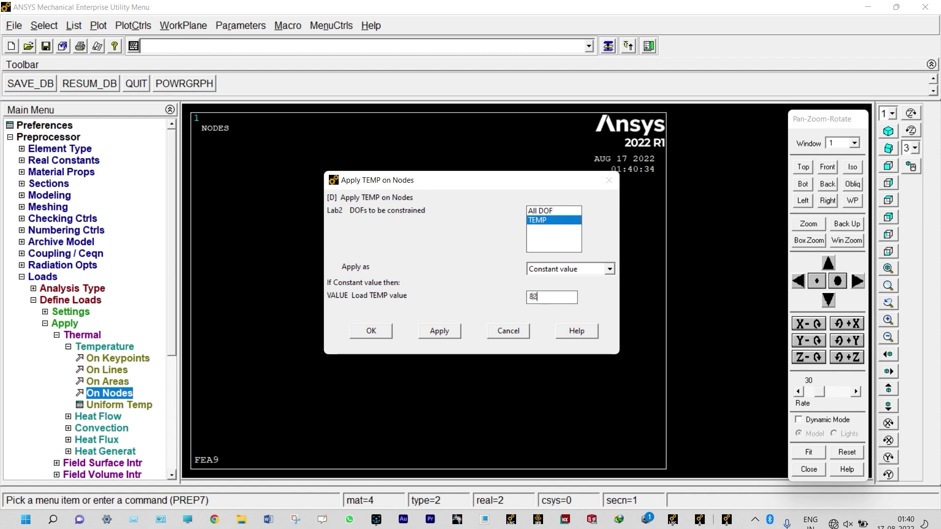
pyautogui.click(444, 329)
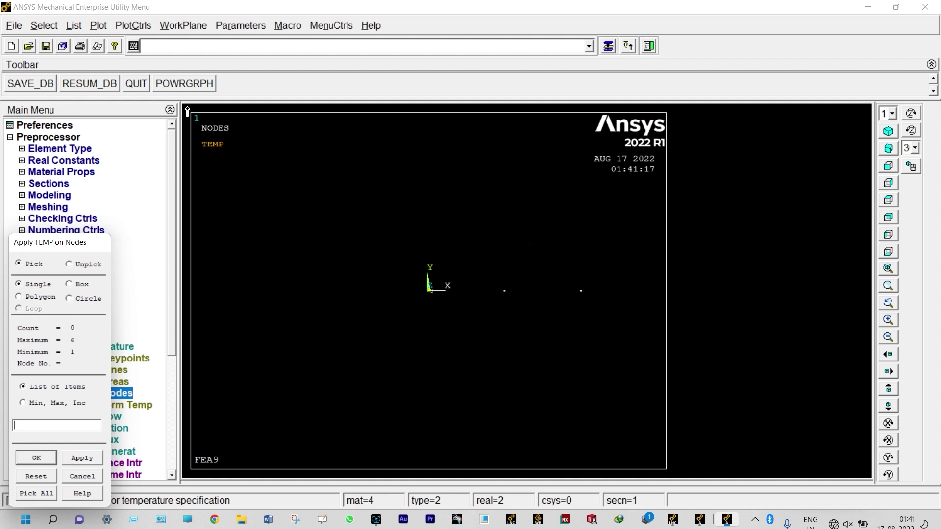
# Apply a constant TEMP load of 110 to node 6 at the far end of the wall
pyautogui.click(133, 26)
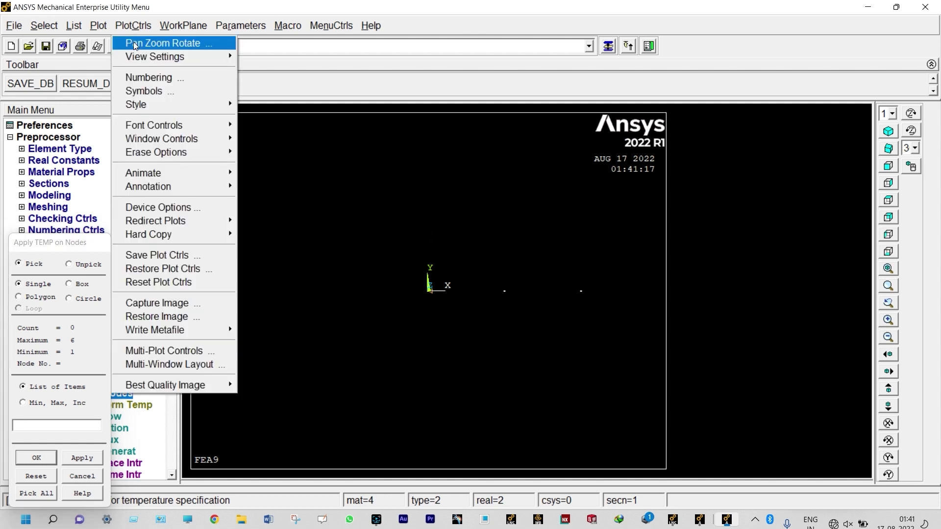
pyautogui.click(136, 45)
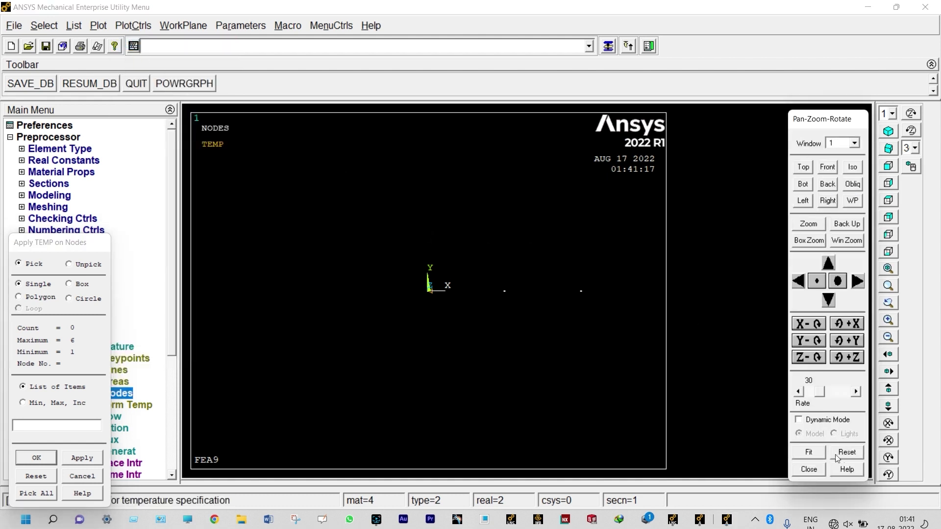
pyautogui.click(809, 452)
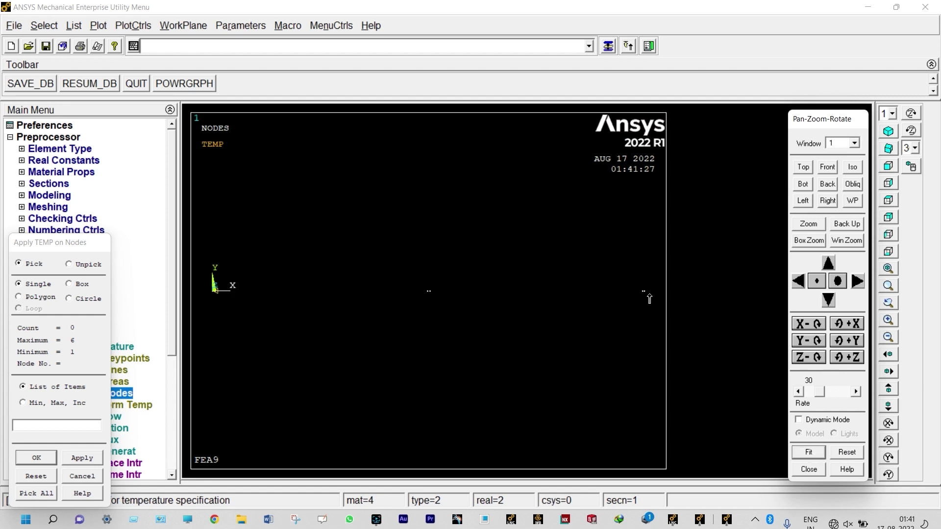
pyautogui.click(807, 240)
pyautogui.click(660, 280)
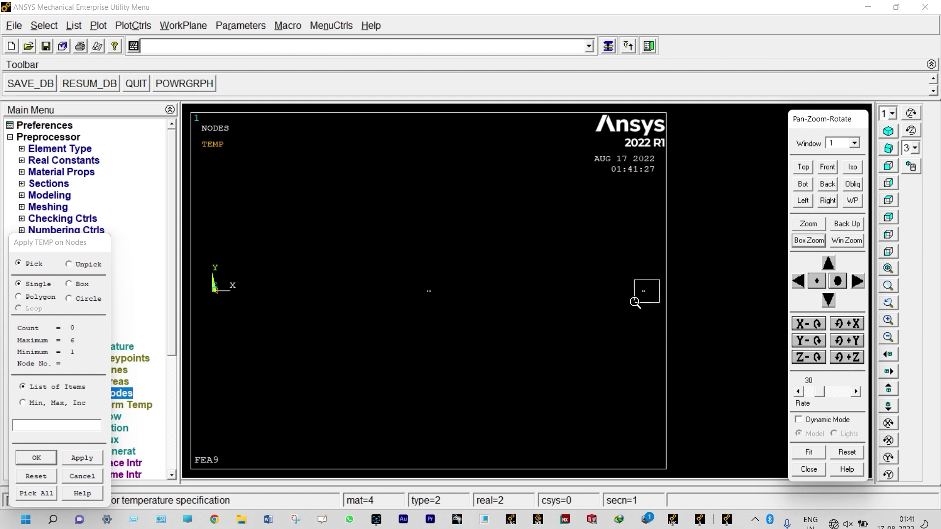
pyautogui.click(635, 303)
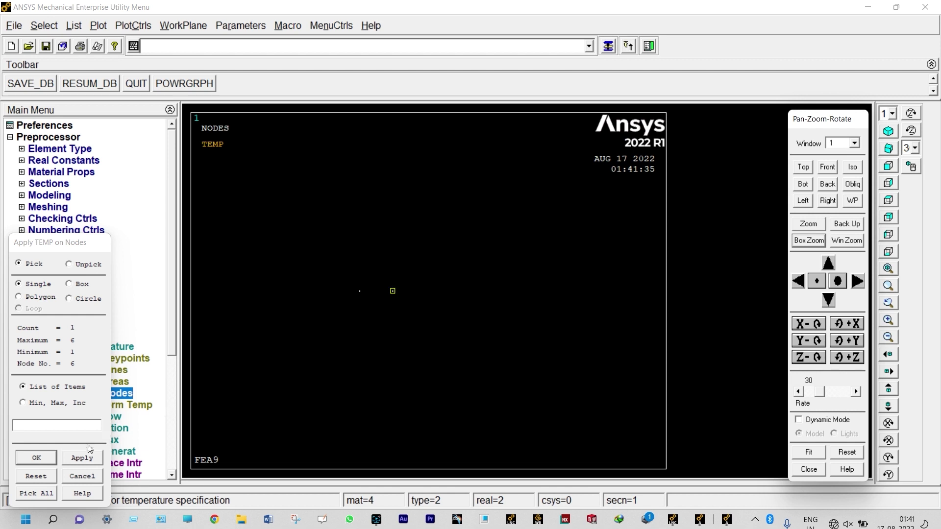
pyautogui.click(39, 455)
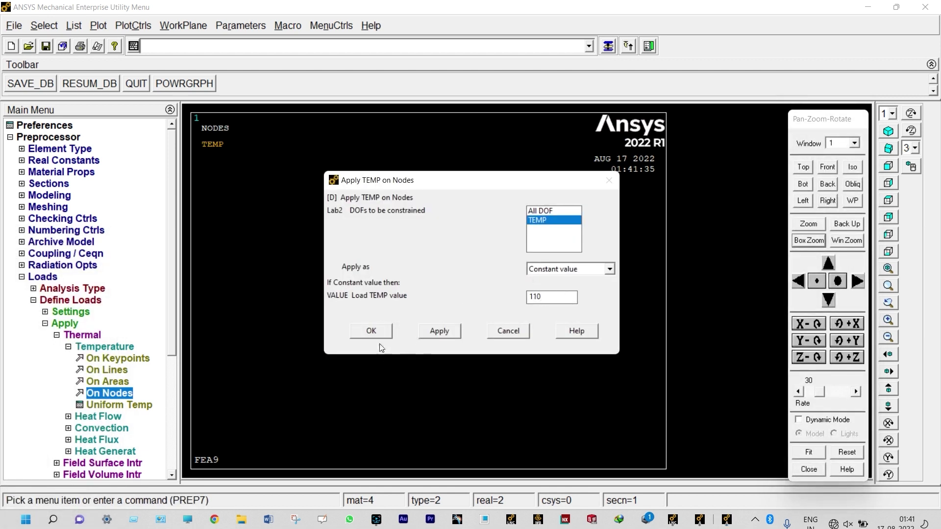
pyautogui.click(372, 331)
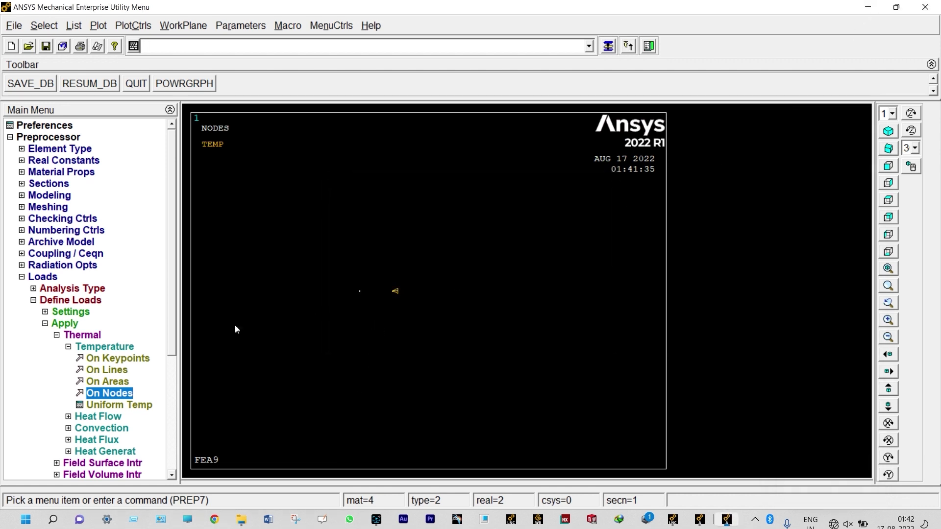
# Solve the current load step and close the solution notice and status summary
pyautogui.scroll(-3, 166, 361)
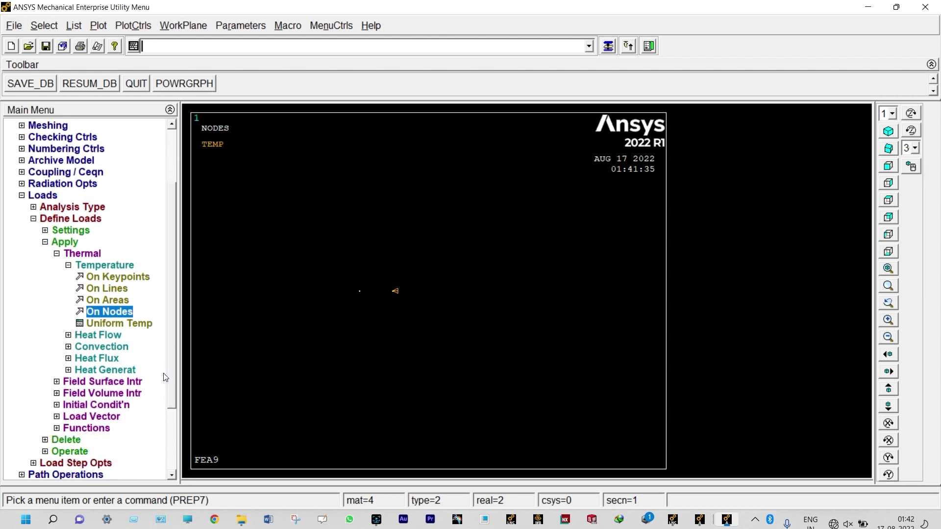
pyautogui.moveTo(171, 358); pyautogui.dragTo(167, 416)
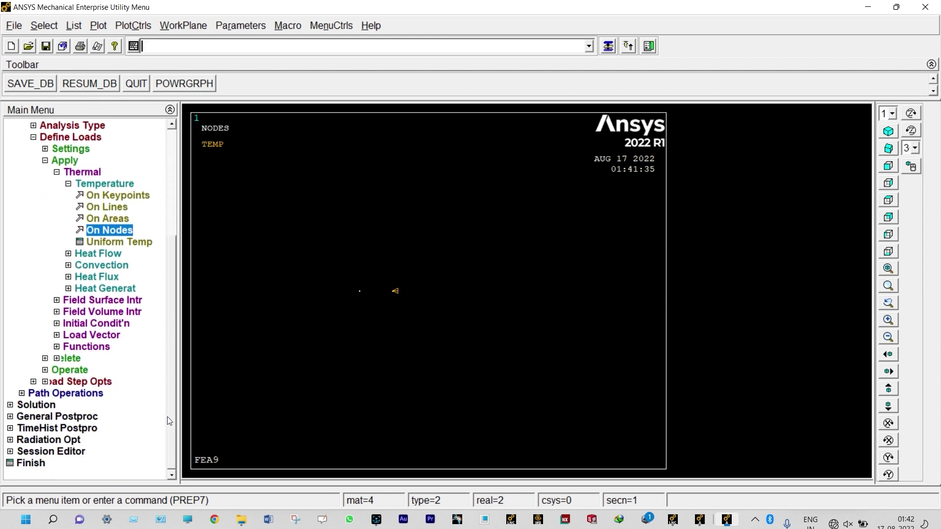
pyautogui.click(37, 405)
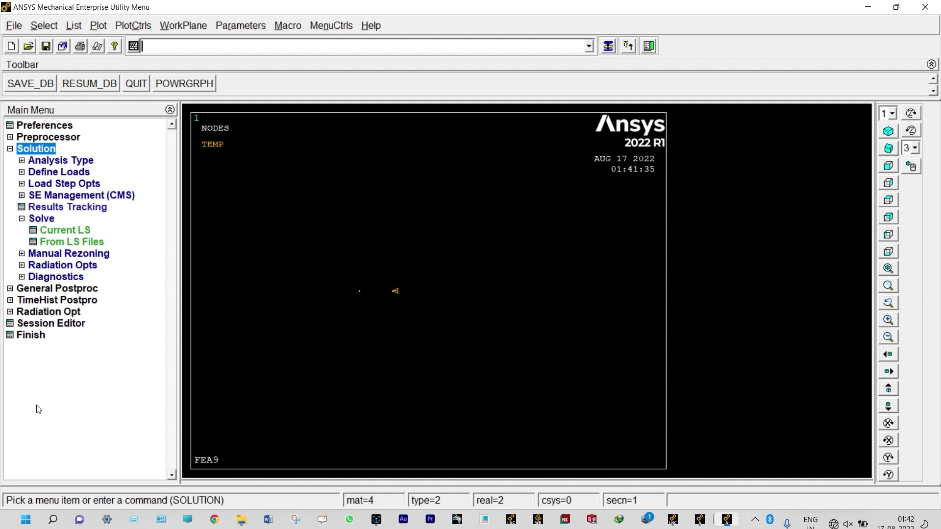
pyautogui.click(69, 230)
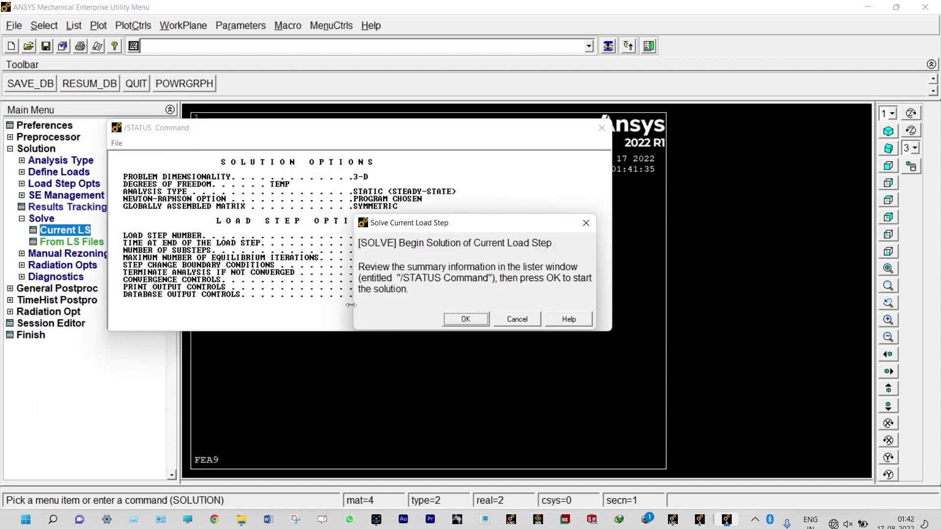
pyautogui.click(451, 319)
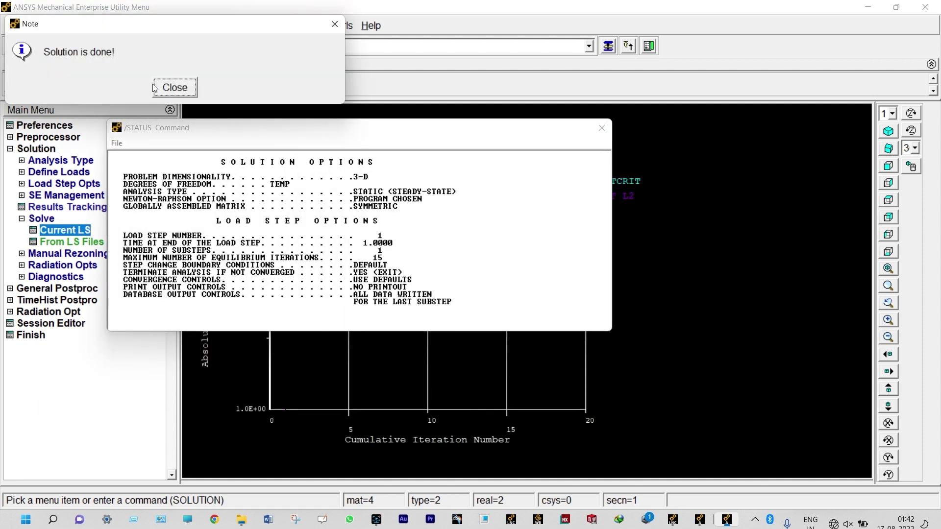
pyautogui.click(180, 94)
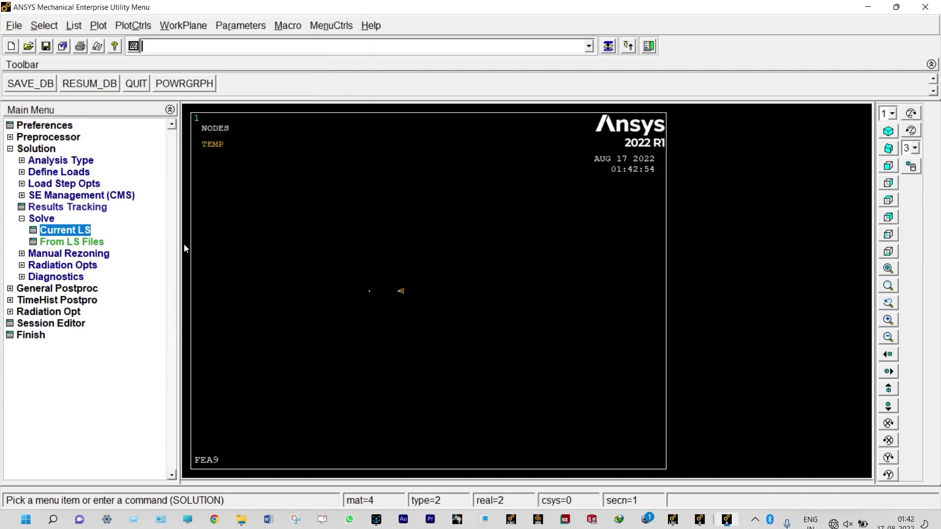
# Plot the nodal temperature of the solved wall as a nodal solution contour, deformed shape only
pyautogui.click(56, 289)
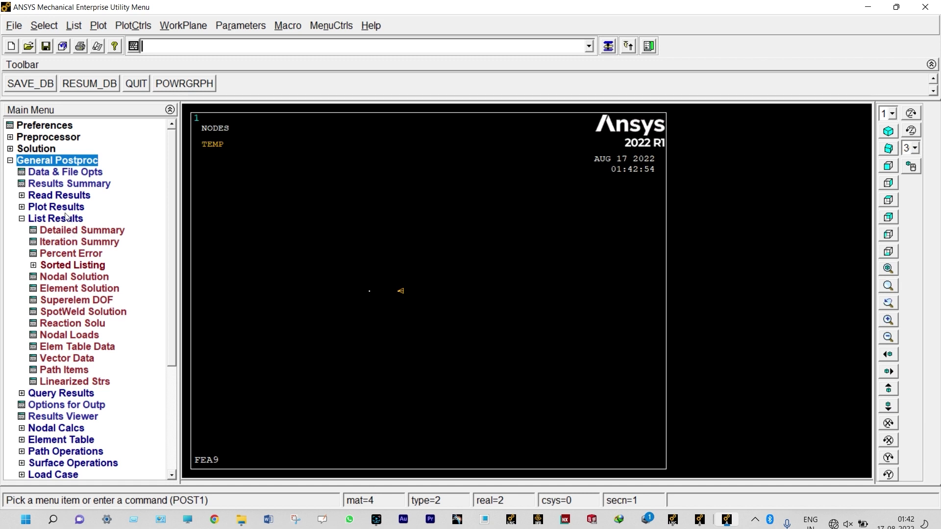
pyautogui.click(36, 148)
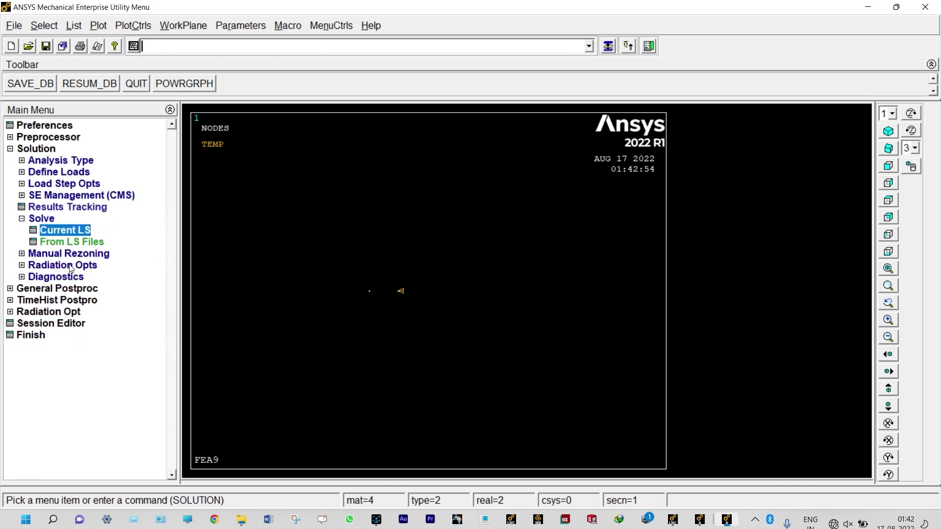
pyautogui.click(56, 290)
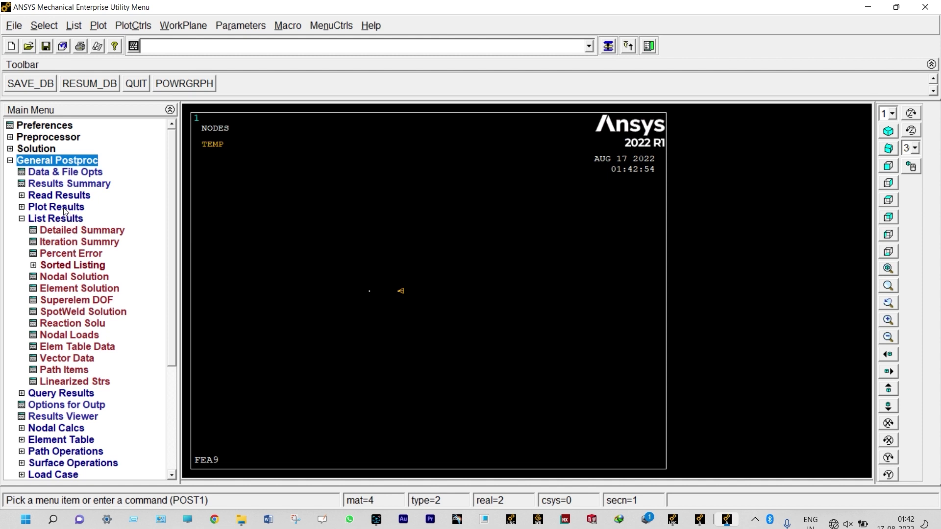
pyautogui.click(65, 208)
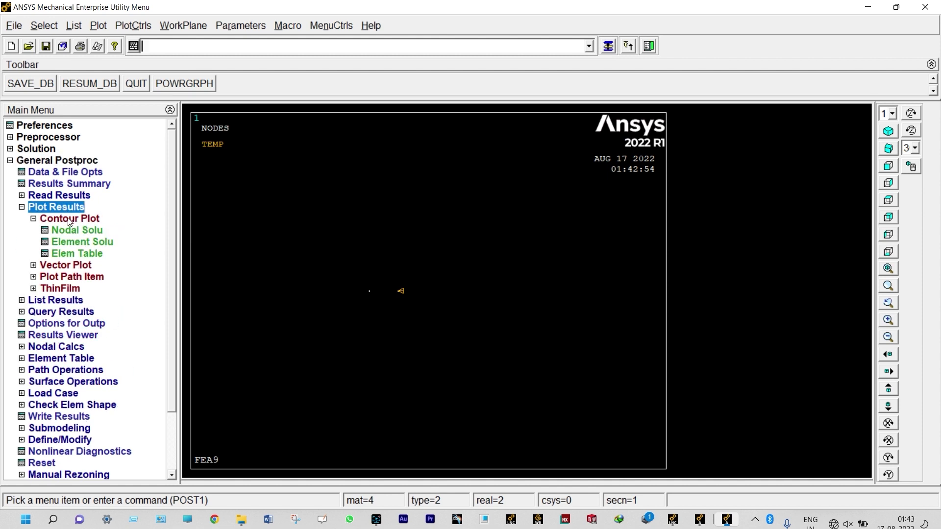
pyautogui.click(68, 220)
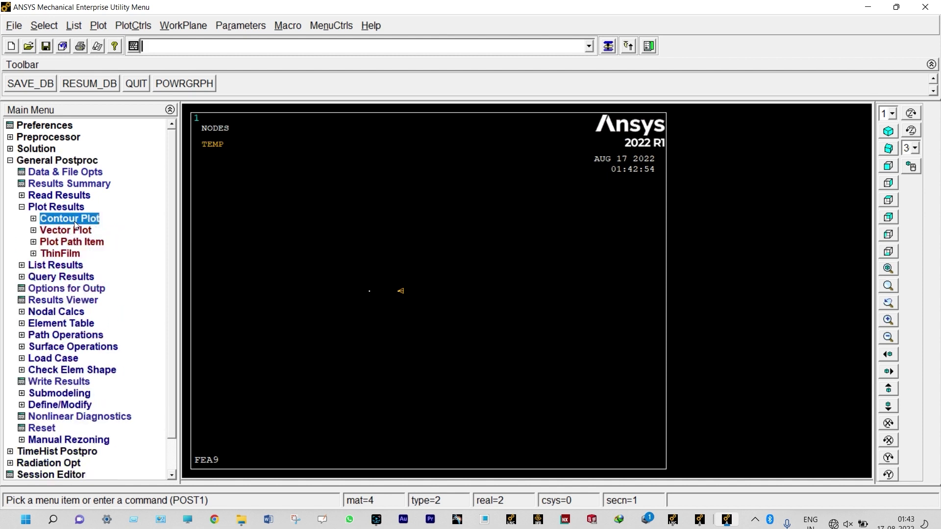
pyautogui.click(73, 220)
pyautogui.click(75, 231)
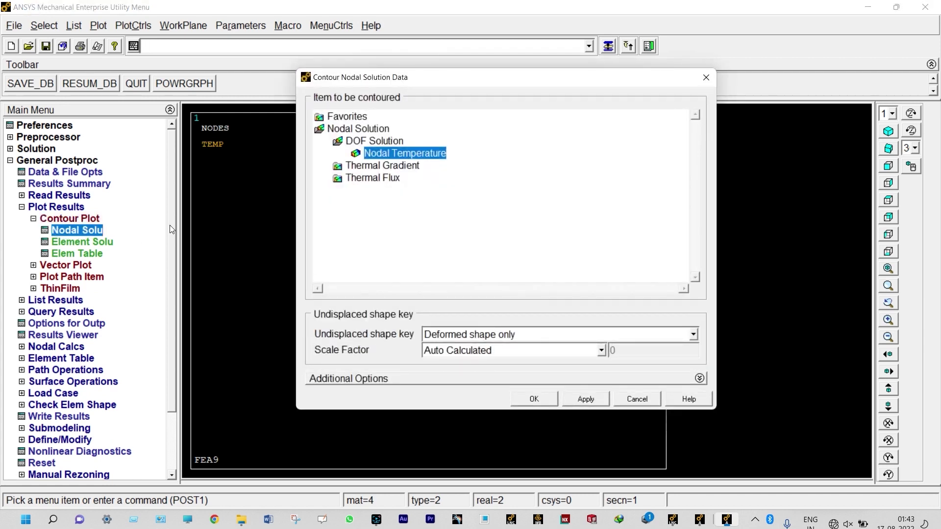
pyautogui.click(533, 399)
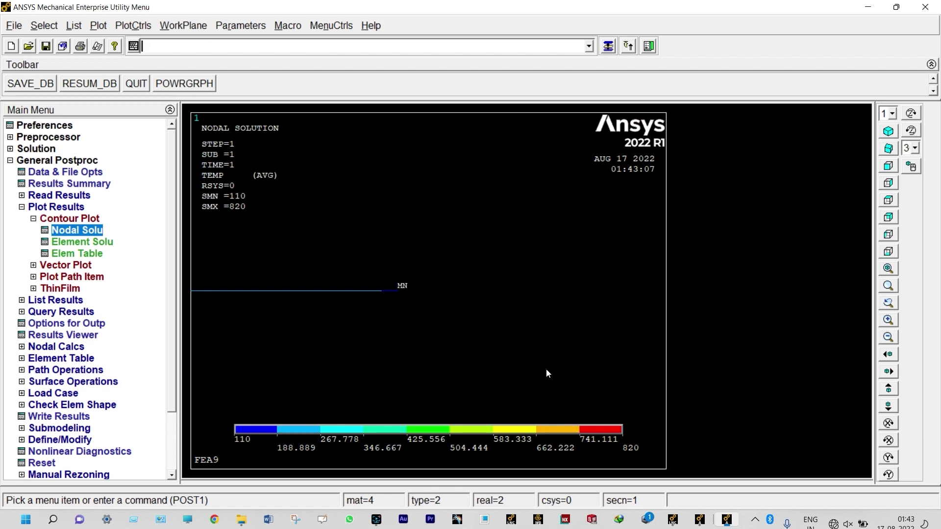
# List the nodal temperature solution and save the listing to the Desktop as a lister file named 1
pyautogui.click(73, 300)
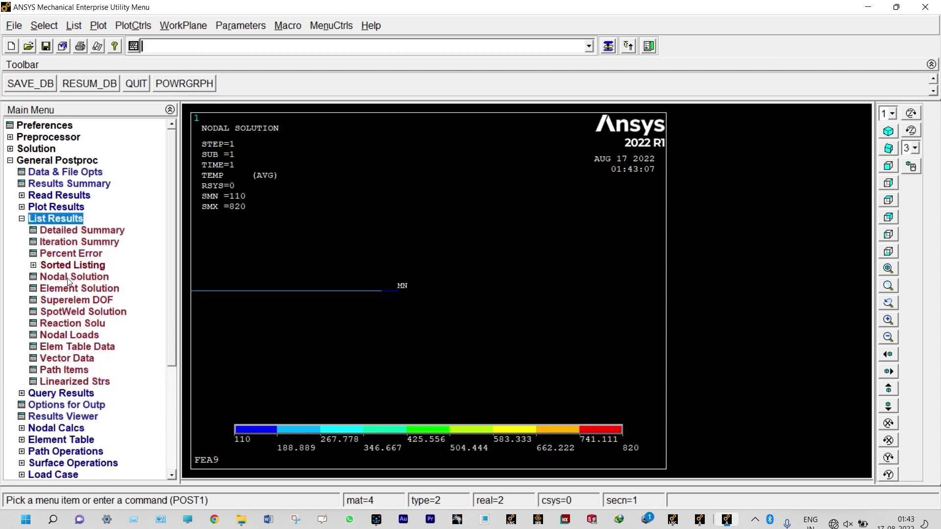
pyautogui.click(69, 277)
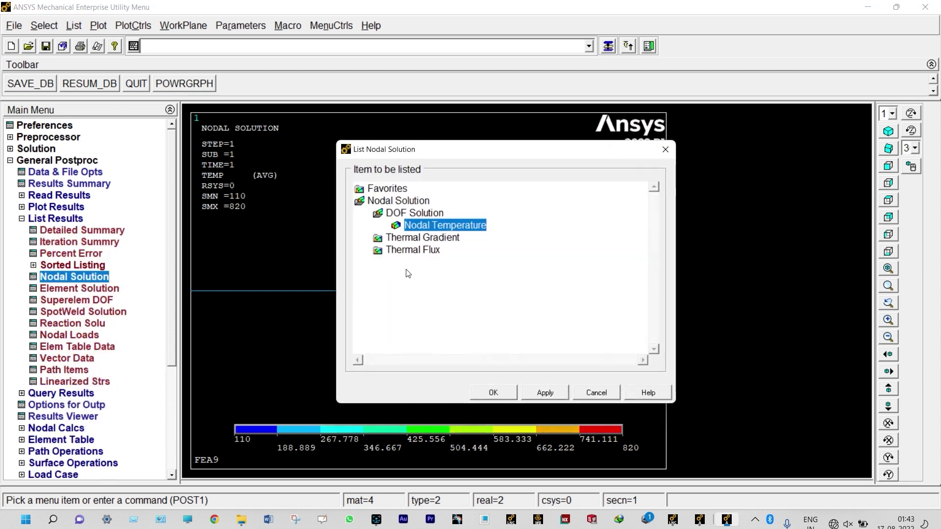
pyautogui.click(494, 391)
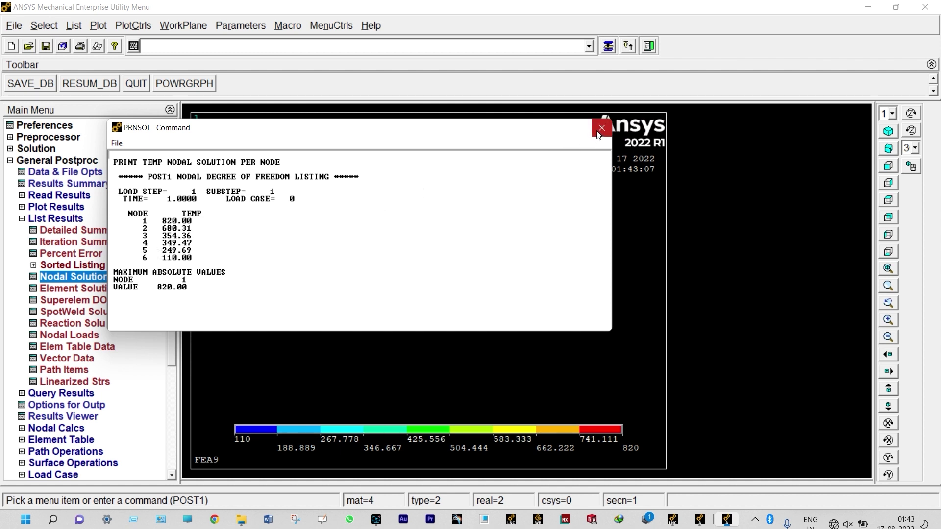
pyautogui.click(118, 142)
pyautogui.click(135, 154)
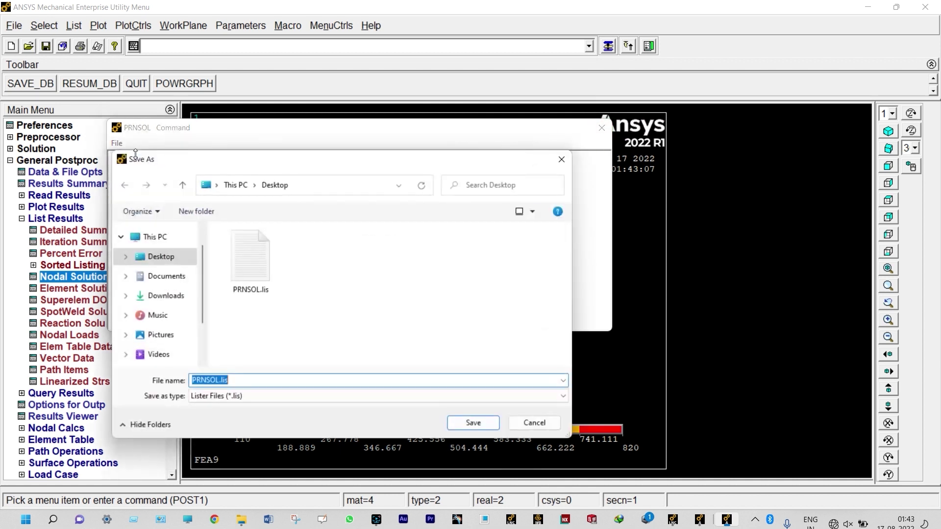
pyautogui.write('1')
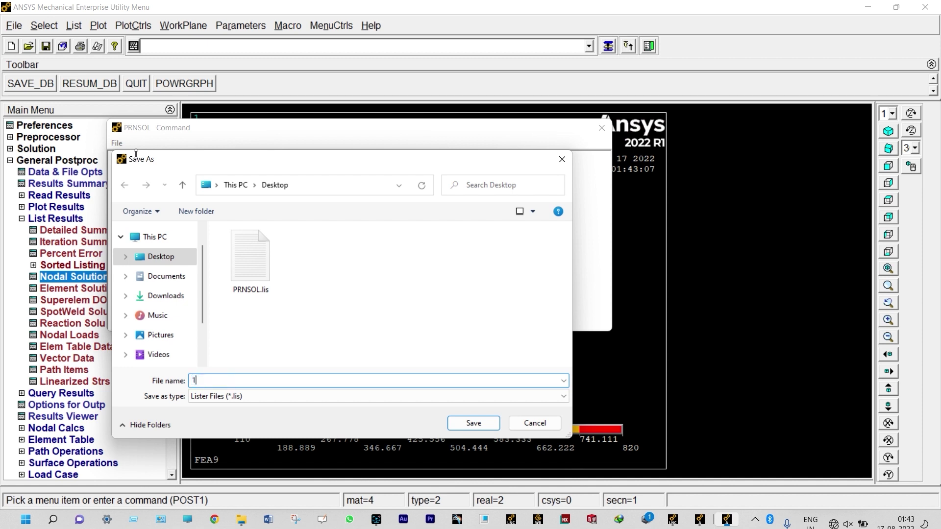
pyautogui.click(475, 424)
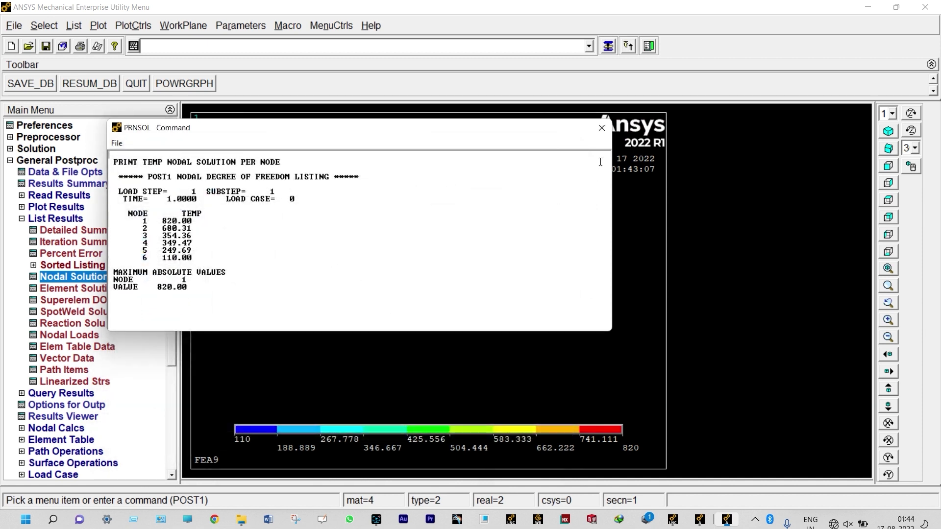
pyautogui.click(601, 128)
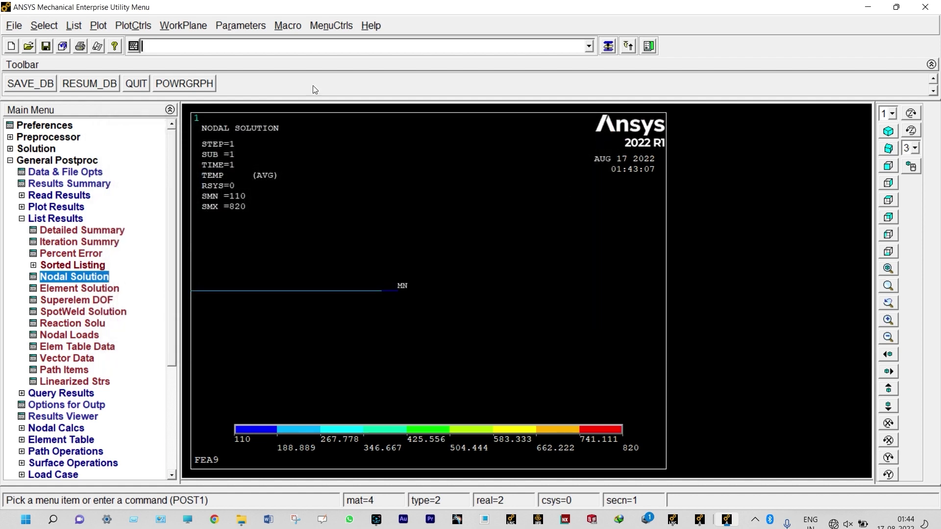
# Enable the display of element shapes based on real constant descriptions and replot the temperature contour
pyautogui.click(140, 28)
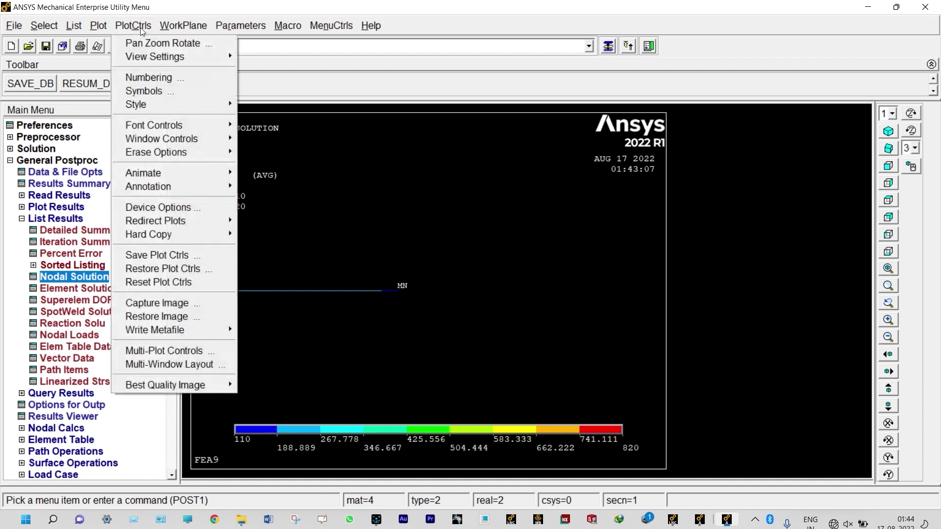
pyautogui.moveTo(143, 106)
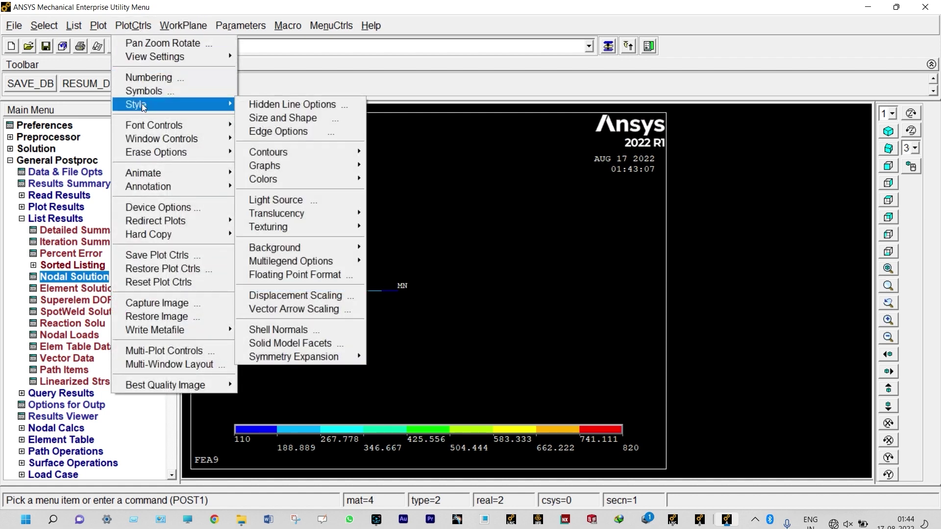
pyautogui.click(279, 119)
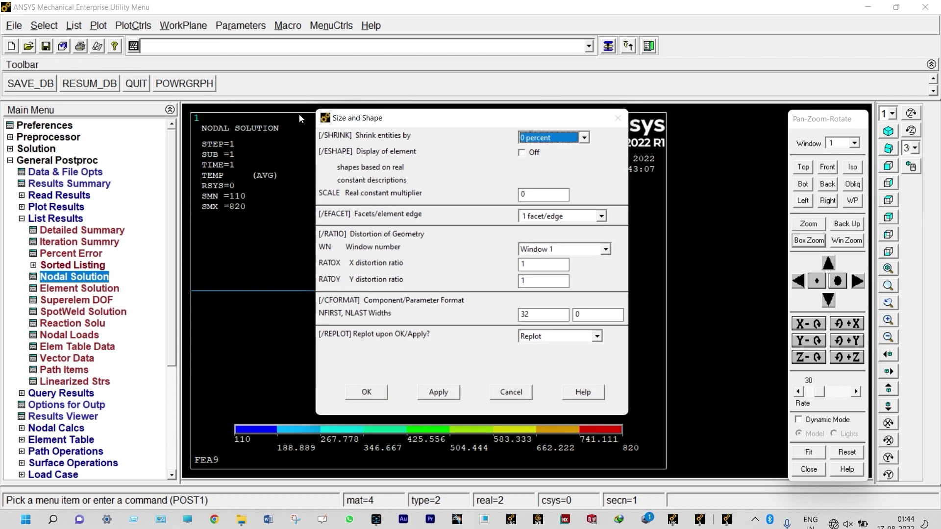
pyautogui.click(522, 153)
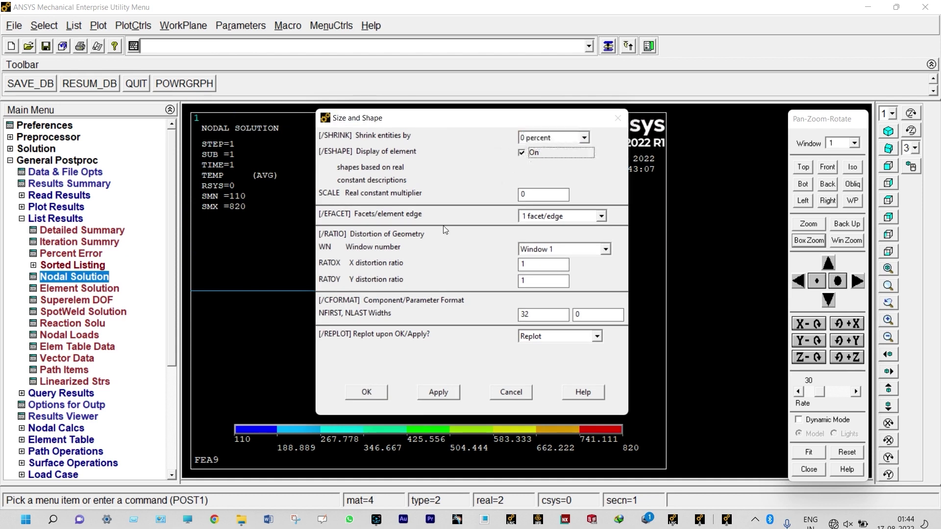
pyautogui.click(366, 392)
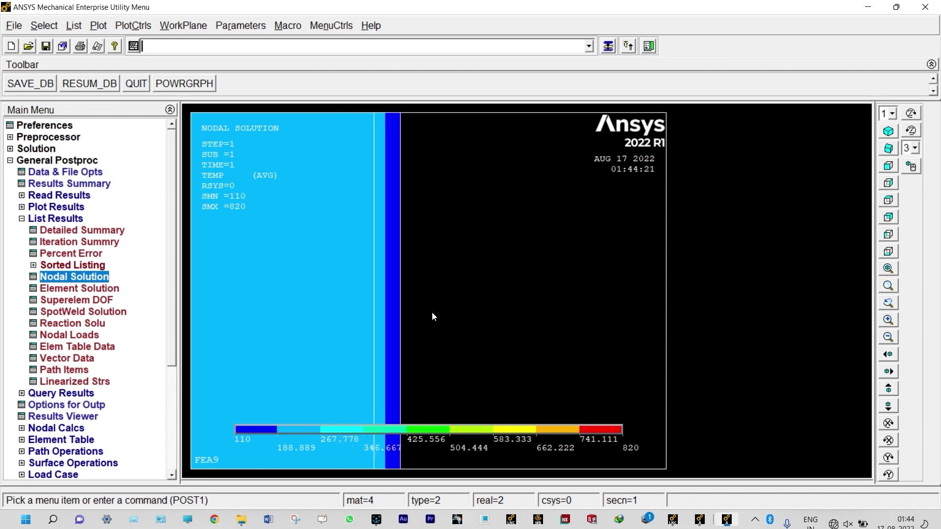
# Show the wall's temperature contour in an oblique 3D view and fit it to the graphics window
pyautogui.click(893, 150)
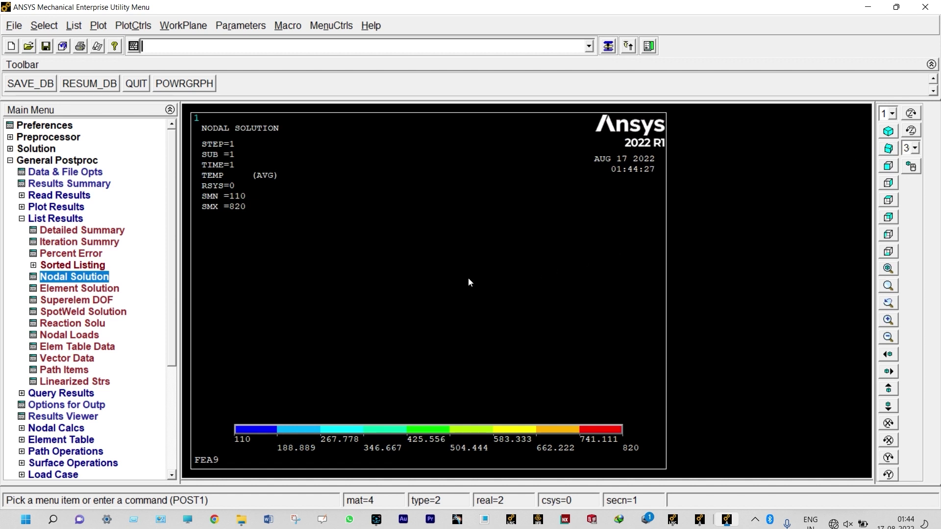
pyautogui.click(144, 25)
pyautogui.click(142, 39)
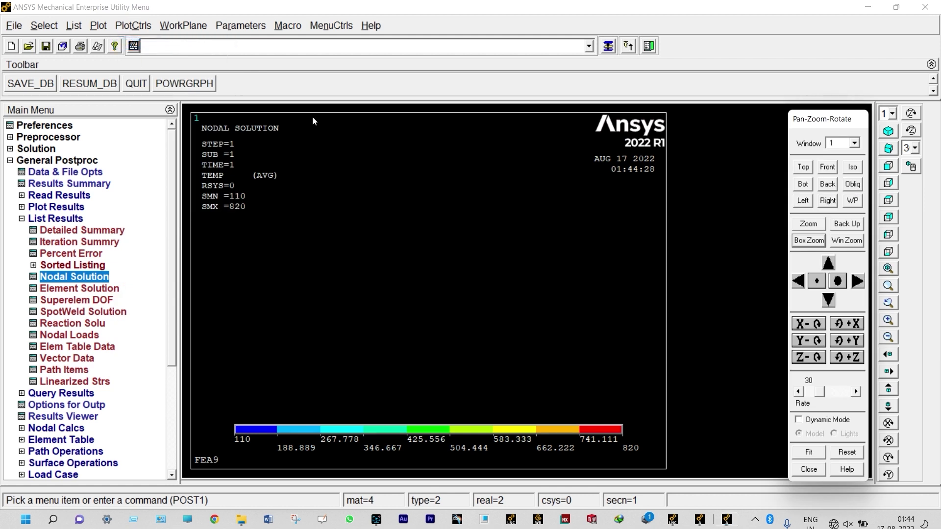
pyautogui.click(809, 453)
pyautogui.scroll(2, 489, 295)
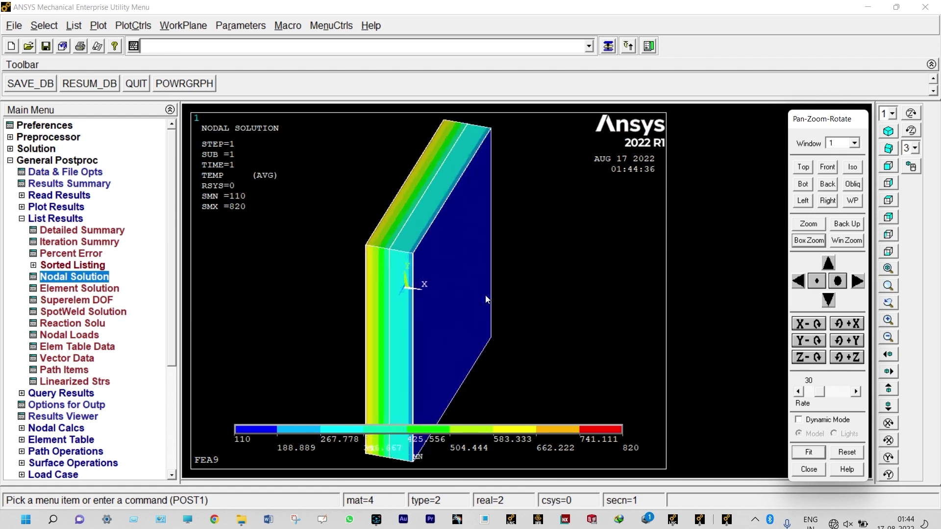
# Animate the deformed results for DOF solution Temperature TEMP with 10 frames and a 0.5-second time delay
pyautogui.click(133, 26)
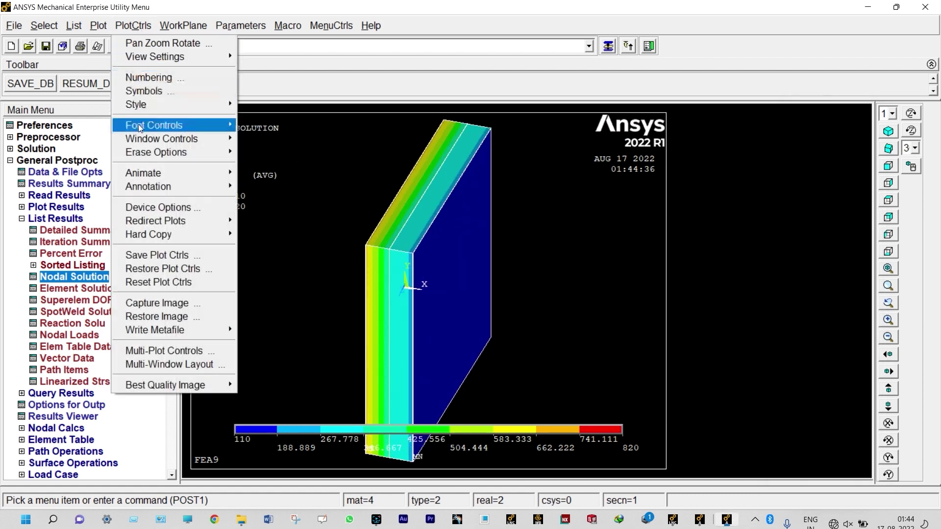
pyautogui.moveTo(147, 173)
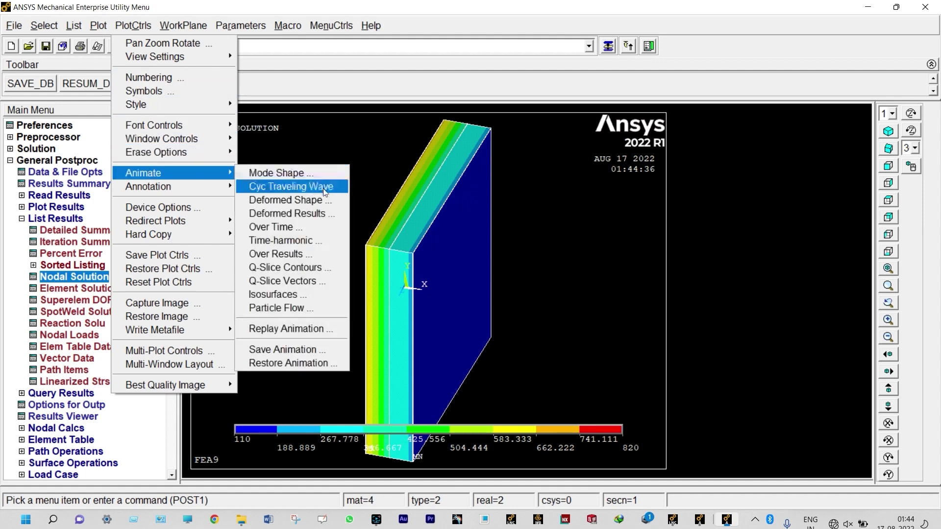
pyautogui.click(289, 214)
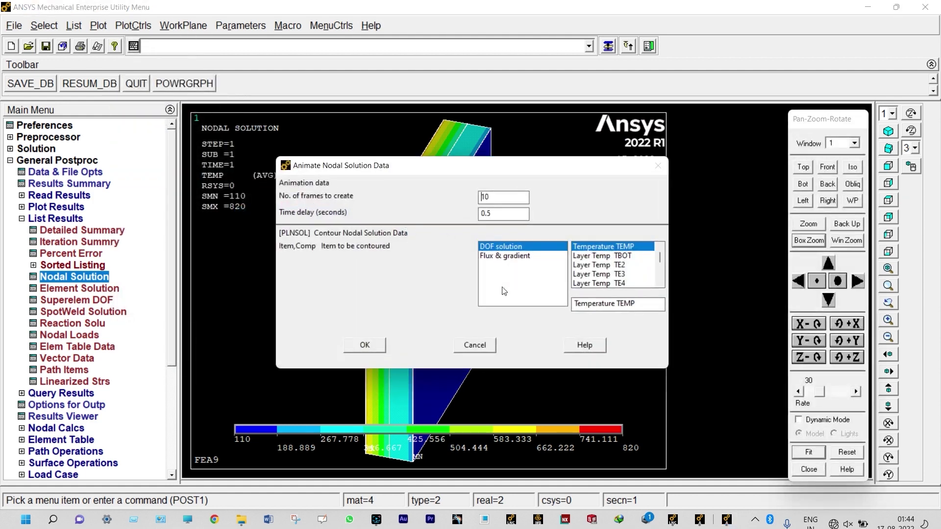
pyautogui.click(365, 345)
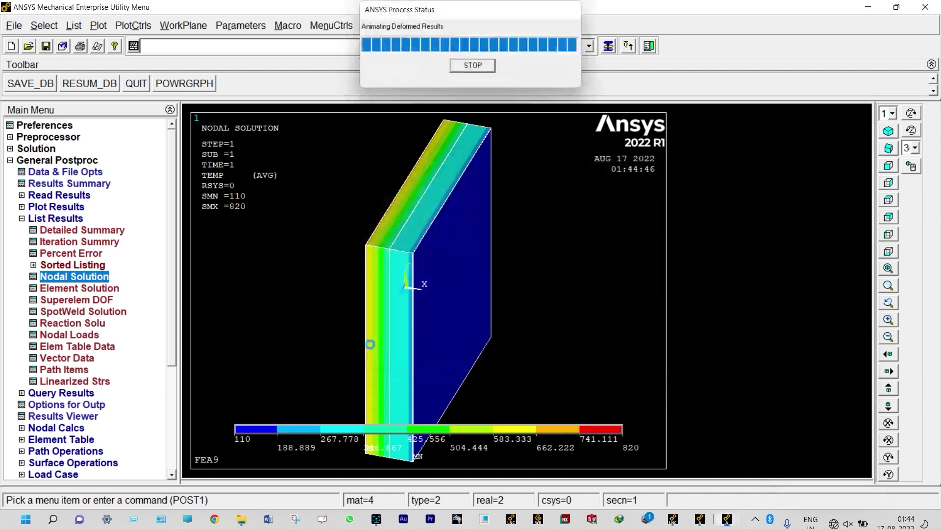